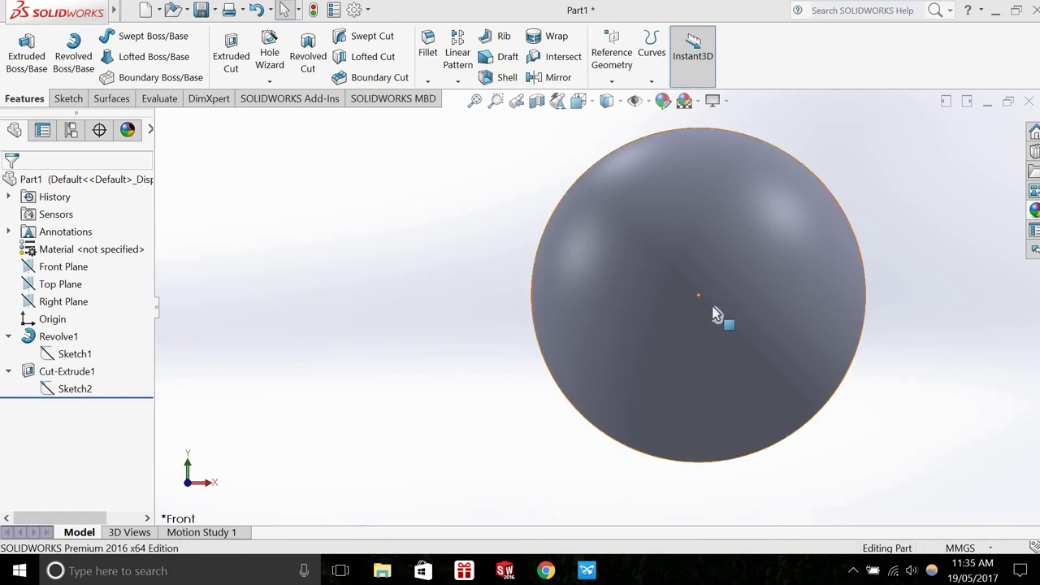
# Step: Enlarge the STL-file diagram from the Wikipedia STL article in the image viewer with its caption
pyautogui.click(547, 571)
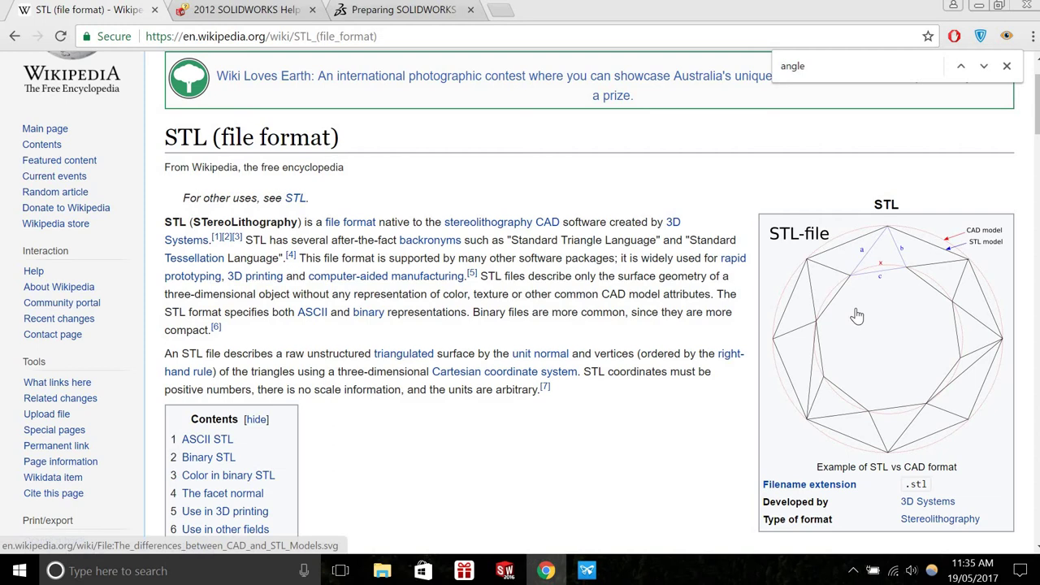
pyautogui.click(601, 294)
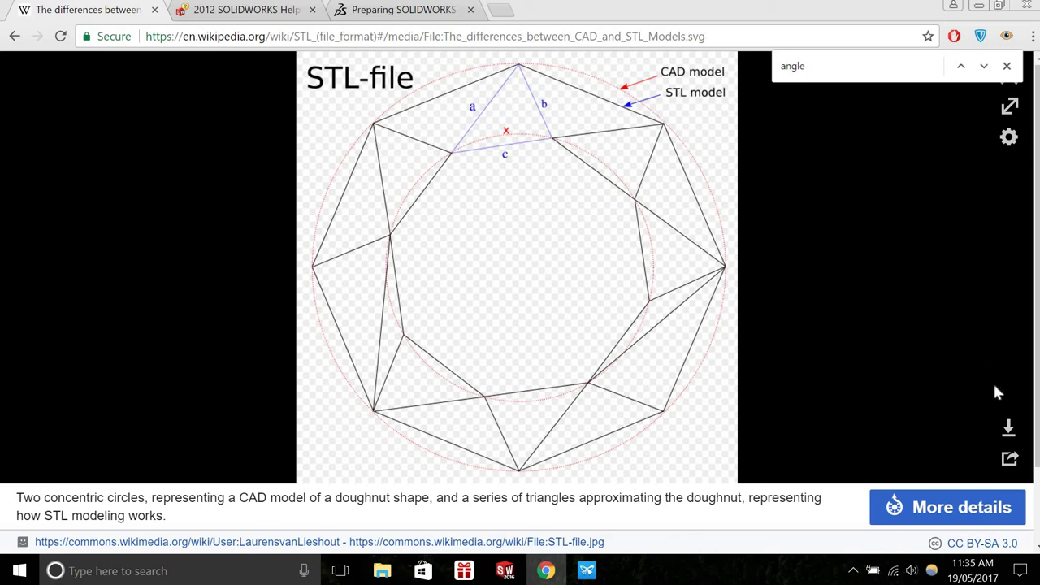
# Step: Bring the SOLIDWORKS sphere part back and zoom in on its circular cutout, then pan slightly right
pyautogui.click(505, 572)
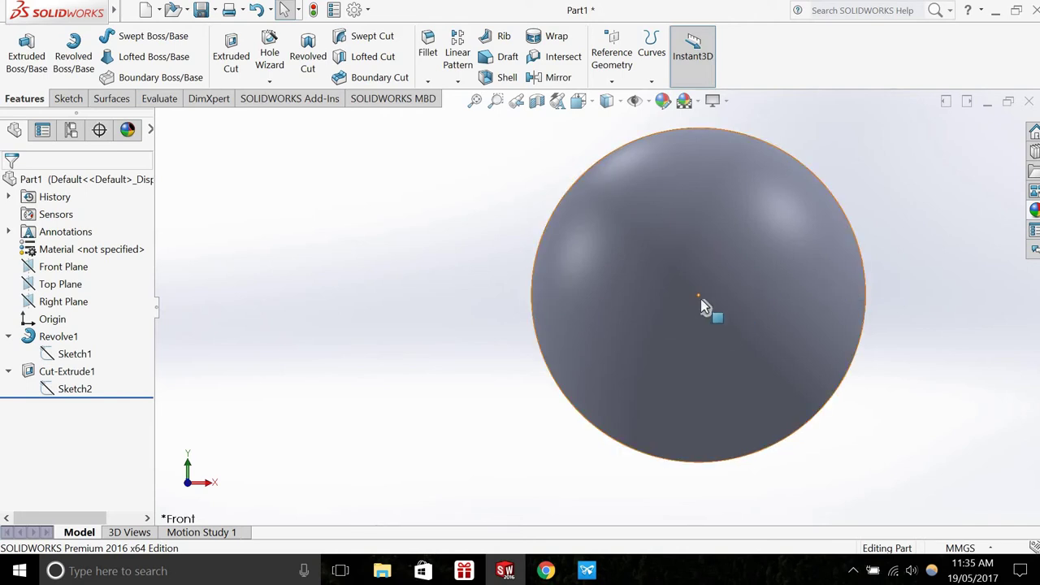
pyautogui.scroll(3, 666, 302)
pyautogui.scroll(-3, 647, 317)
pyautogui.scroll(-6, 647, 316)
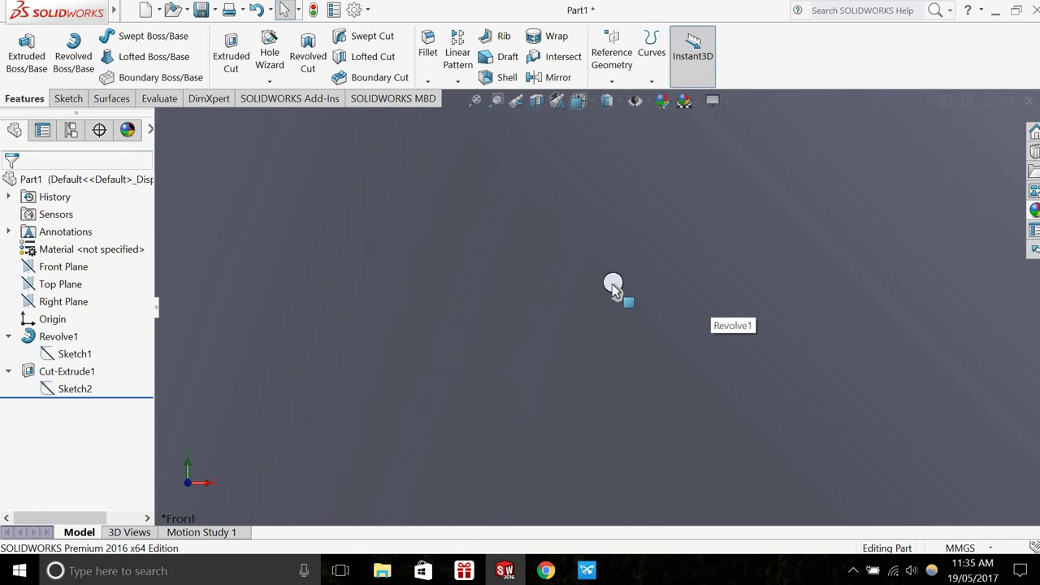
pyautogui.scroll(-3, 647, 294)
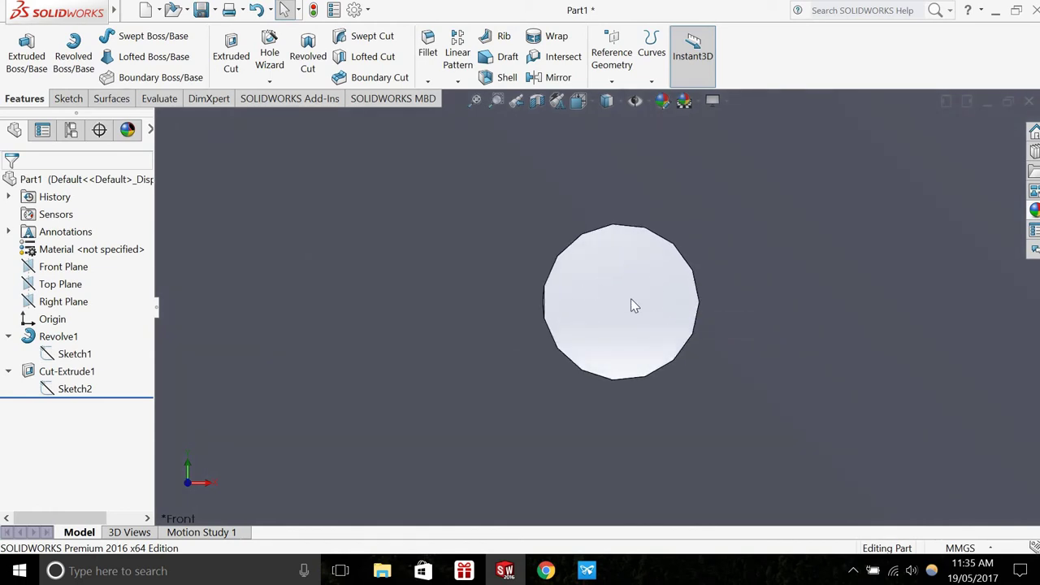
pyautogui.scroll(6, 614, 316)
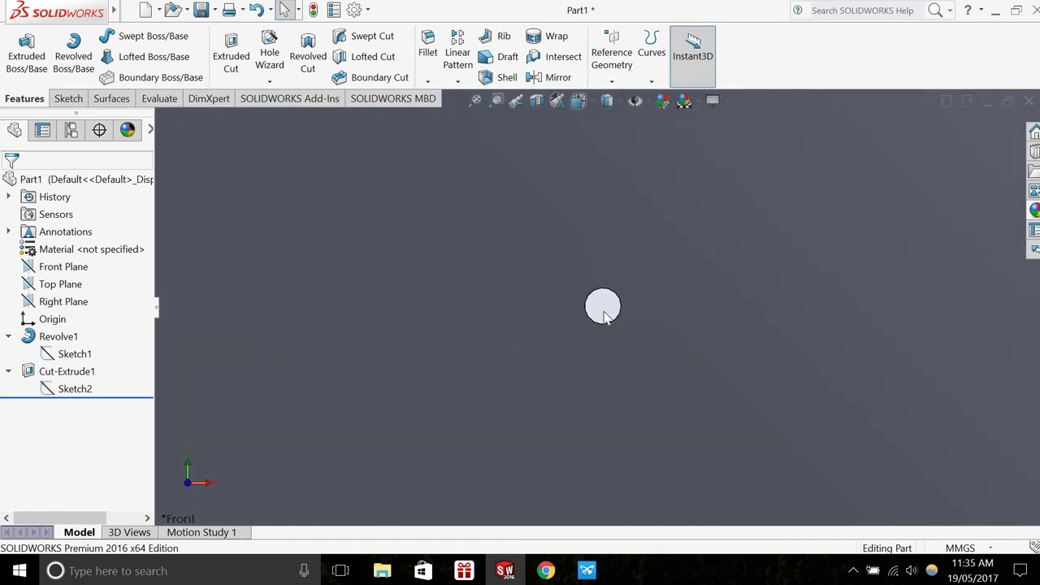
pyautogui.scroll(4, 599, 313)
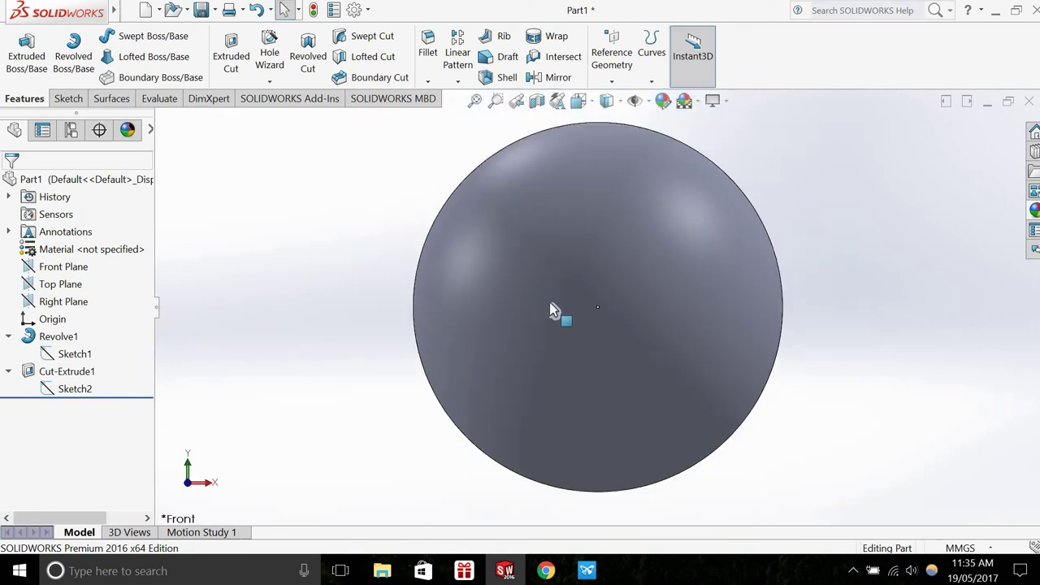
pyautogui.scroll(-2, 504, 287)
pyautogui.moveTo(444, 309); pyautogui.dragTo(553, 406, button='middle')
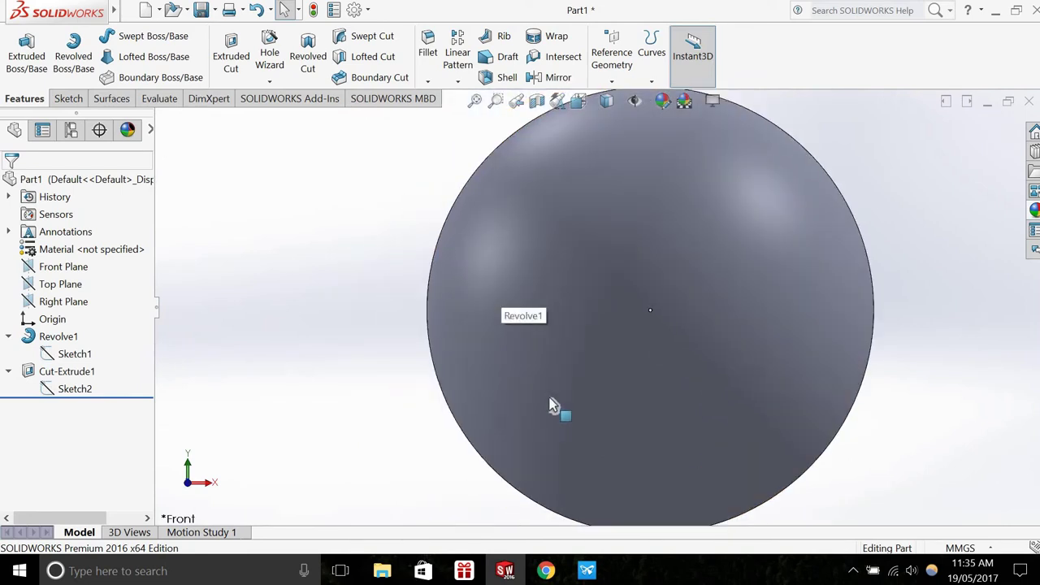
pyautogui.scroll(2, 631, 359)
pyautogui.scroll(-1, 631, 360)
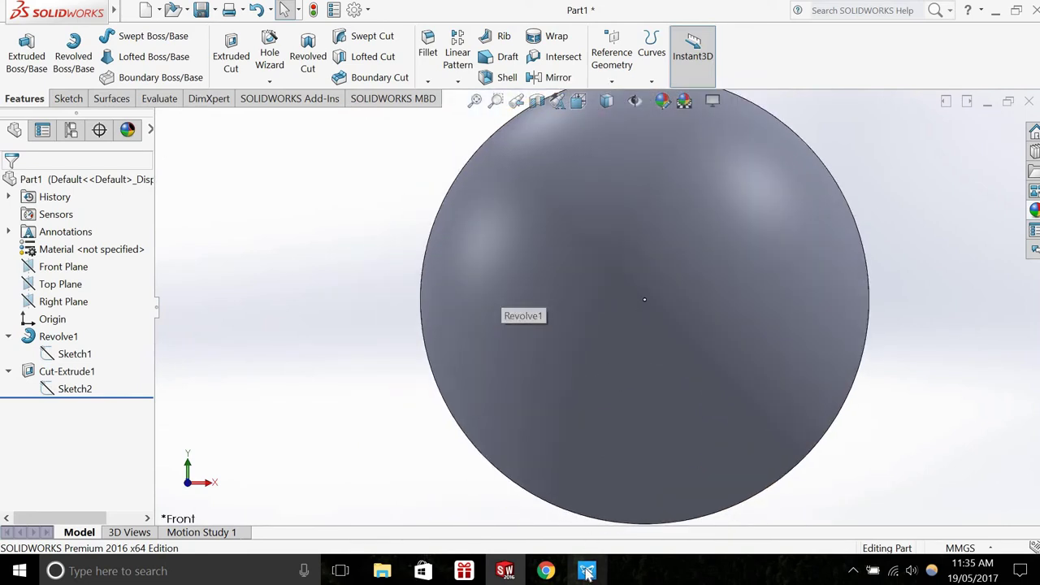
# Step: In PreForm, select then deselect the low-res sphere and orbit to a more top-down plate view
pyautogui.click(587, 571)
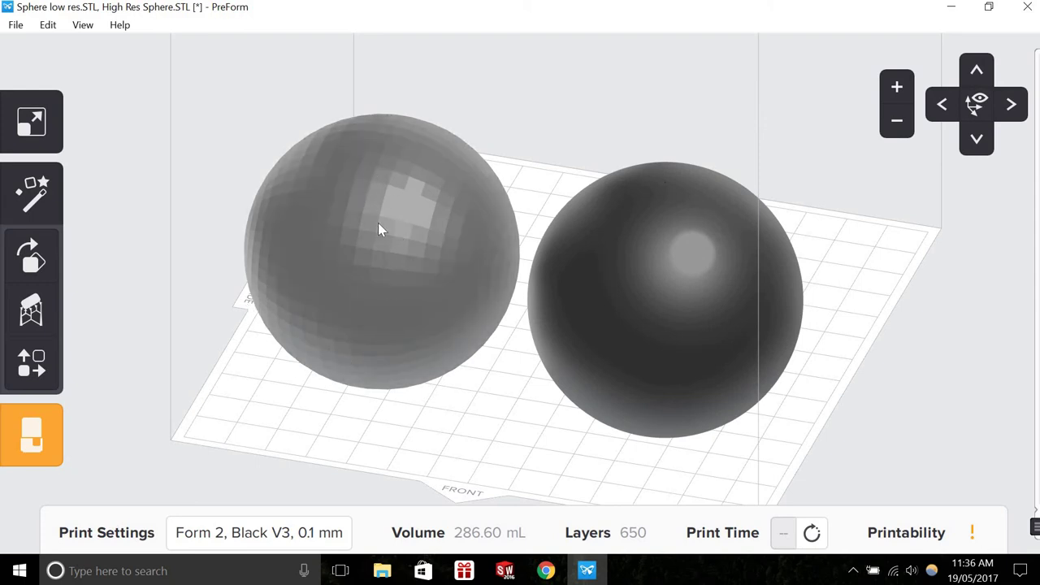
pyautogui.click(377, 228)
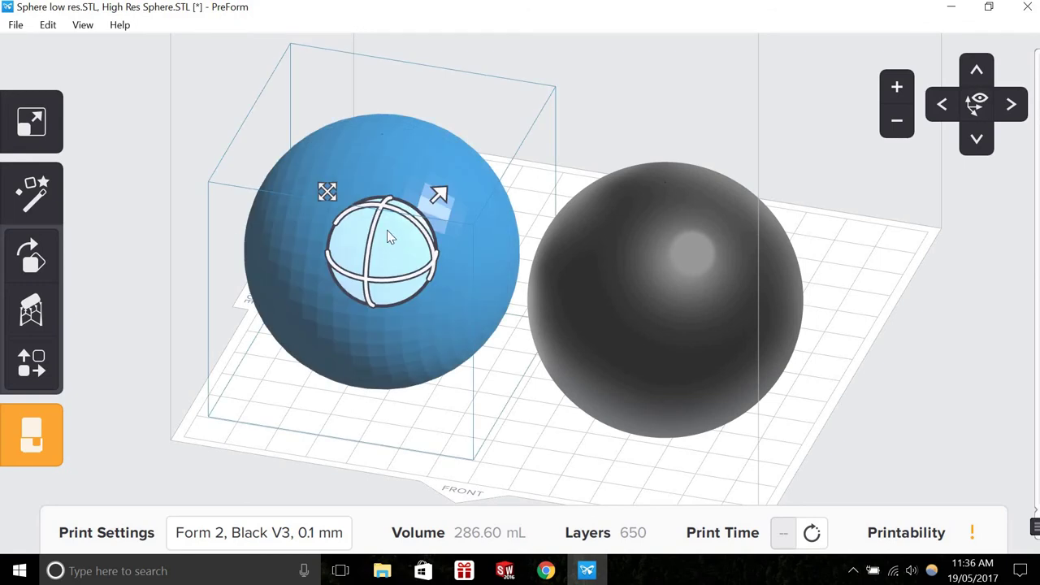
pyautogui.click(387, 229)
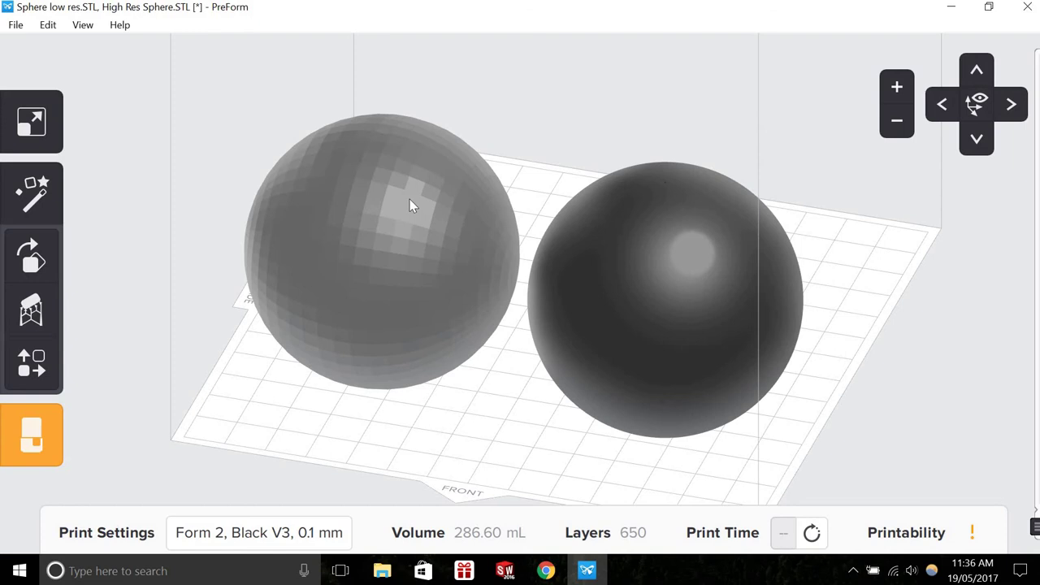
pyautogui.moveTo(414, 204); pyautogui.dragTo(453, 157, button='right')
# Step: Zoom in on both spheres' faceted and smooth surfaces and holes, then back out to the full plate
pyautogui.scroll(-2, 429, 158)
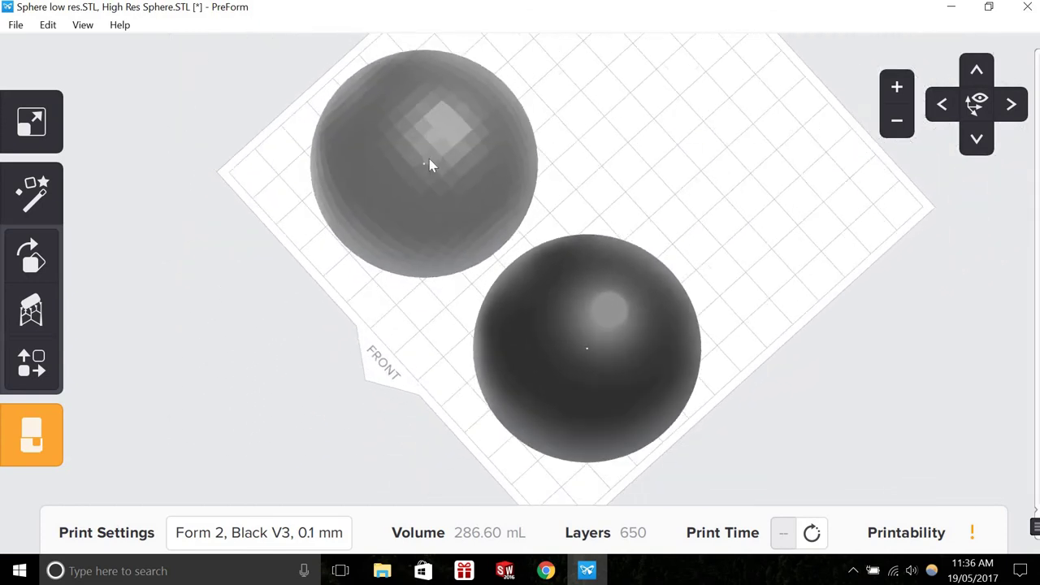
pyautogui.scroll(5, 430, 163)
pyautogui.scroll(8, 423, 170)
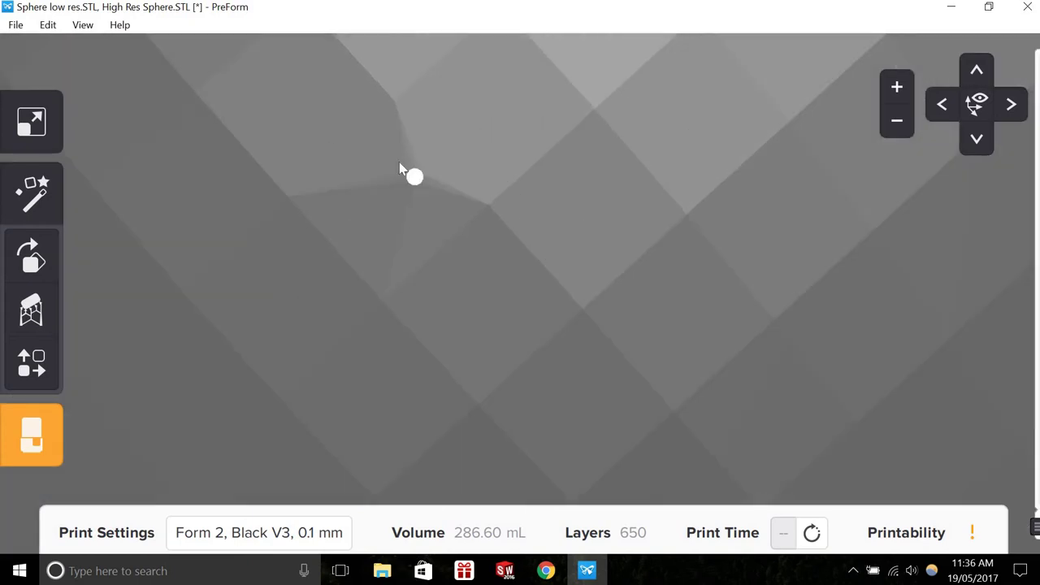
pyautogui.scroll(6, 420, 261)
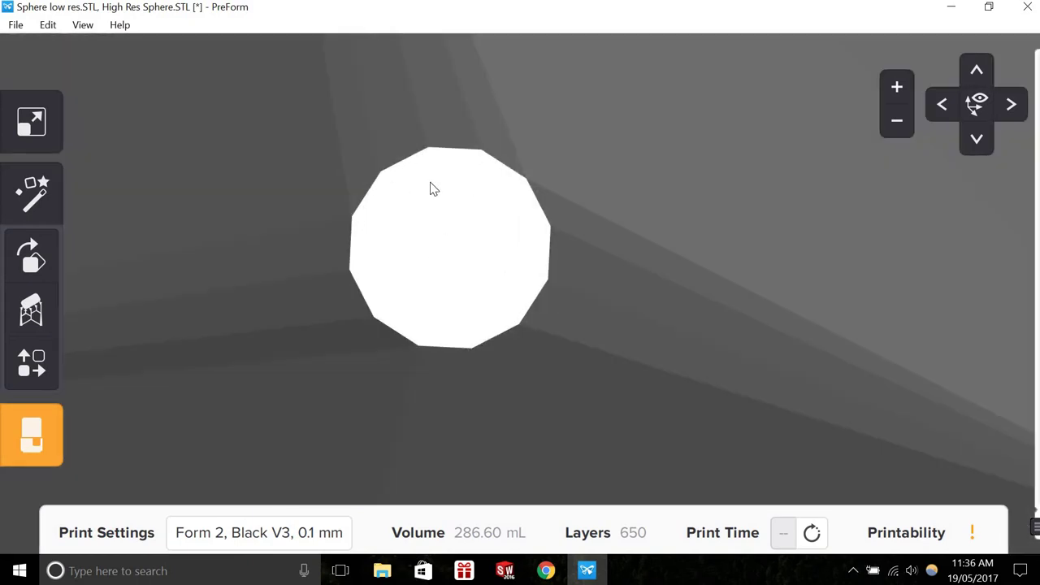
pyautogui.scroll(6, 468, 228)
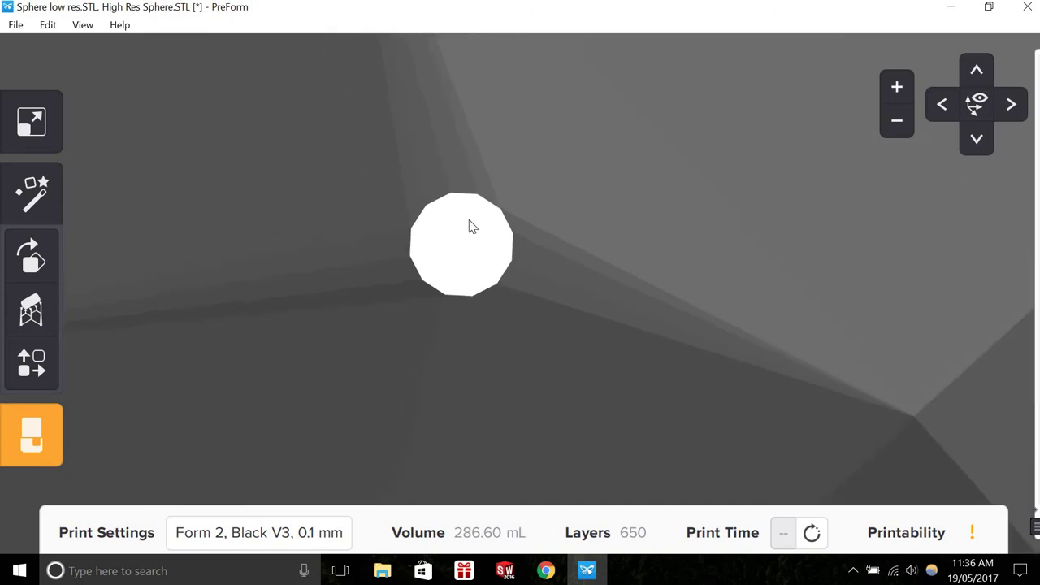
pyautogui.scroll(-10, 471, 221)
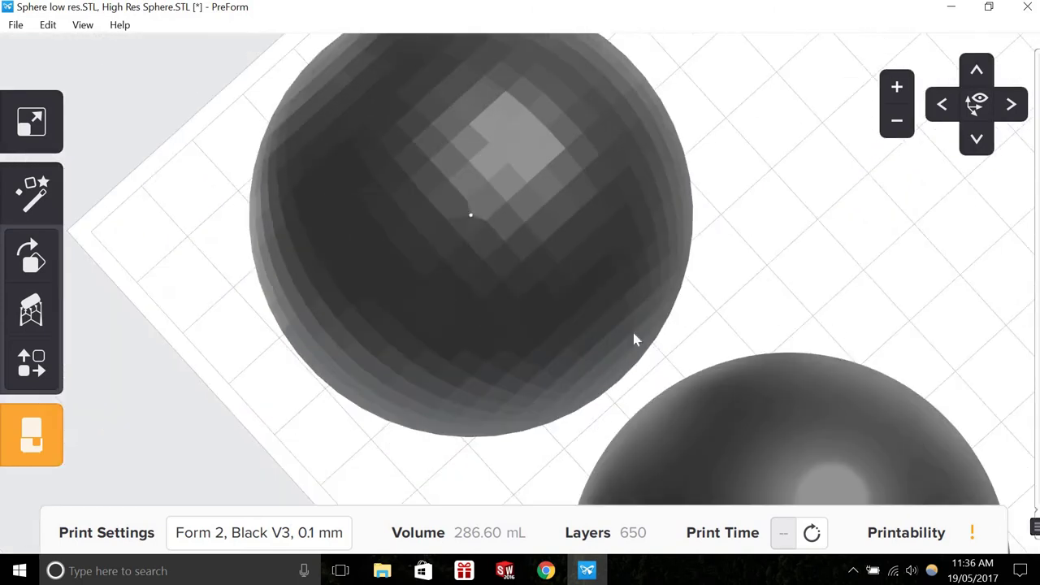
pyautogui.scroll(3, 670, 455)
pyautogui.scroll(10, 671, 457)
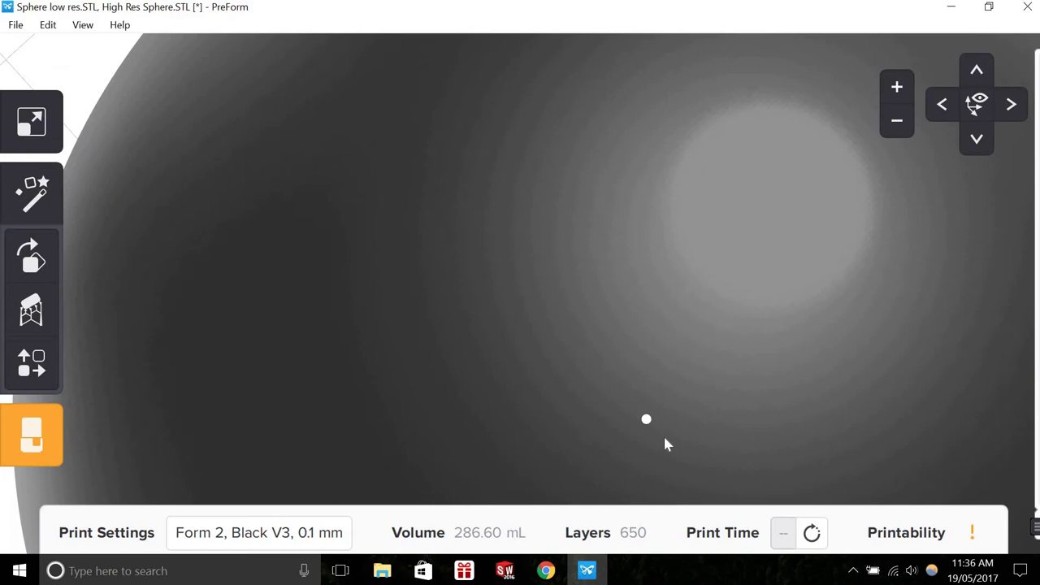
pyautogui.scroll(-5, 586, 351)
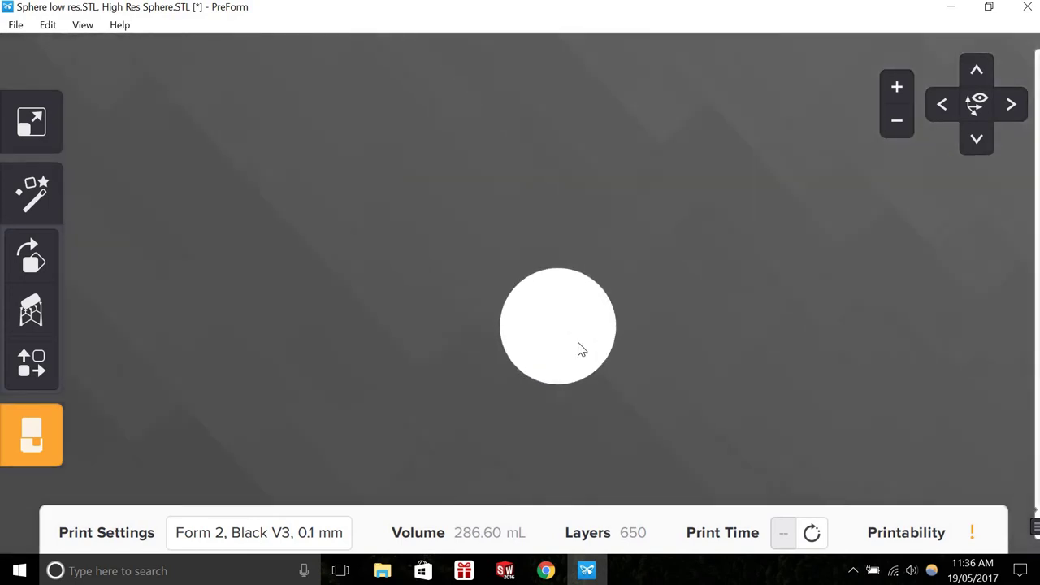
pyautogui.scroll(5, 518, 290)
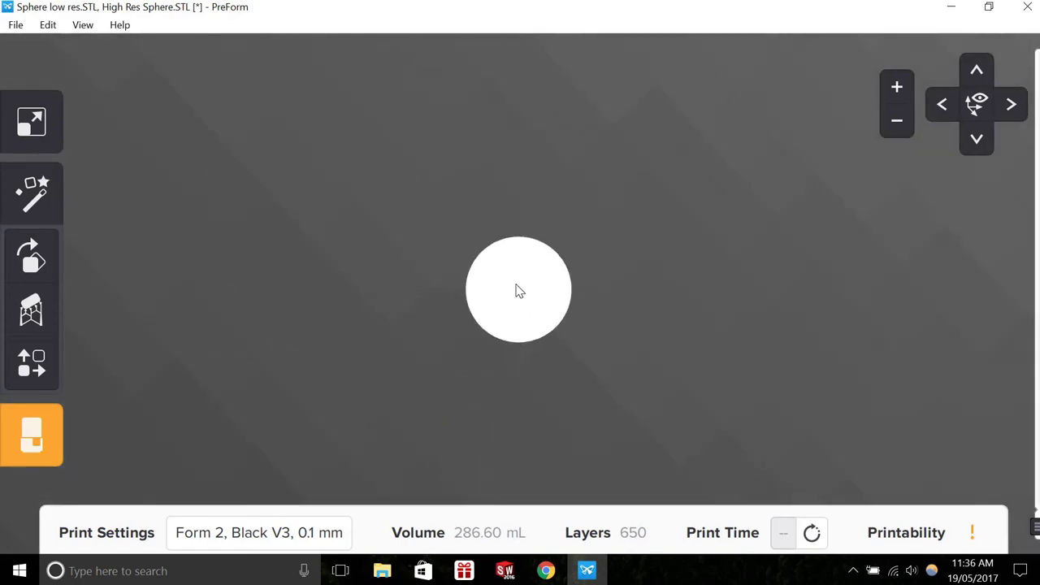
pyautogui.scroll(-10, 516, 285)
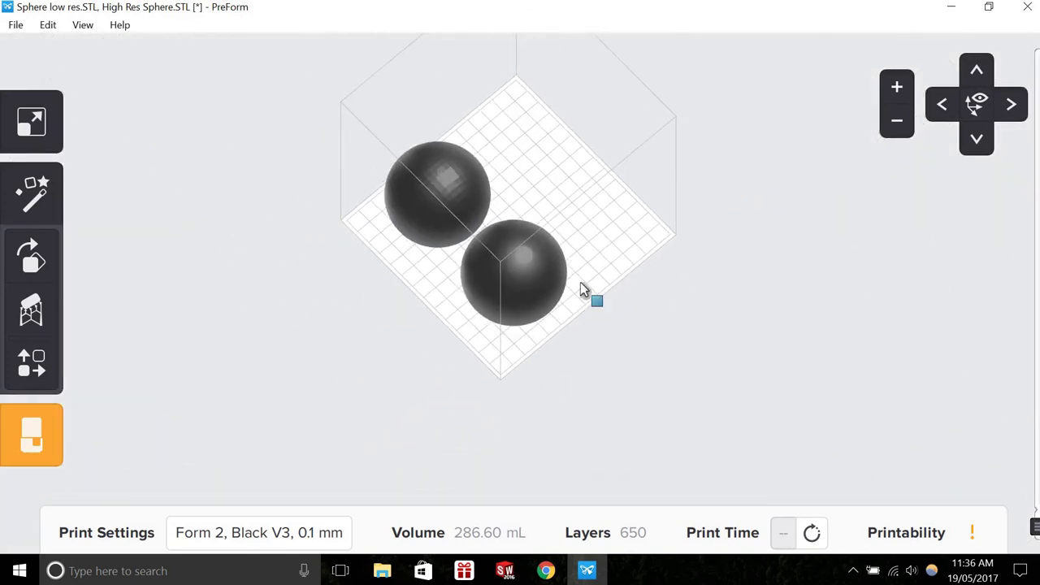
# Step: Begin saving the sphere part via Save As with the file type set to STL (*.stl)
pyautogui.hotkey('alt', 'Tab')
pyautogui.moveTo(56, 11)
pyautogui.click(130, 9)
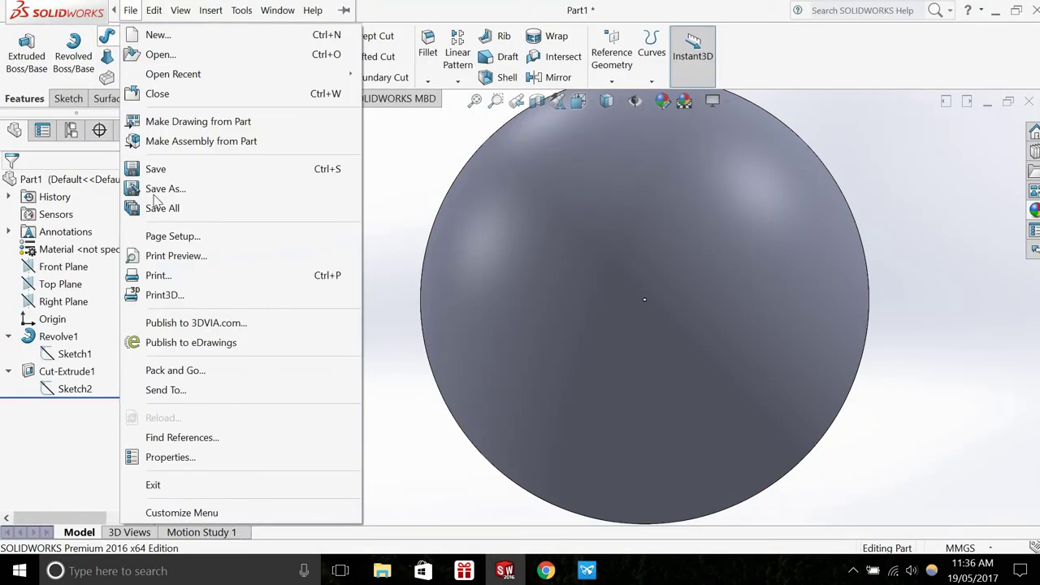
pyautogui.click(165, 188)
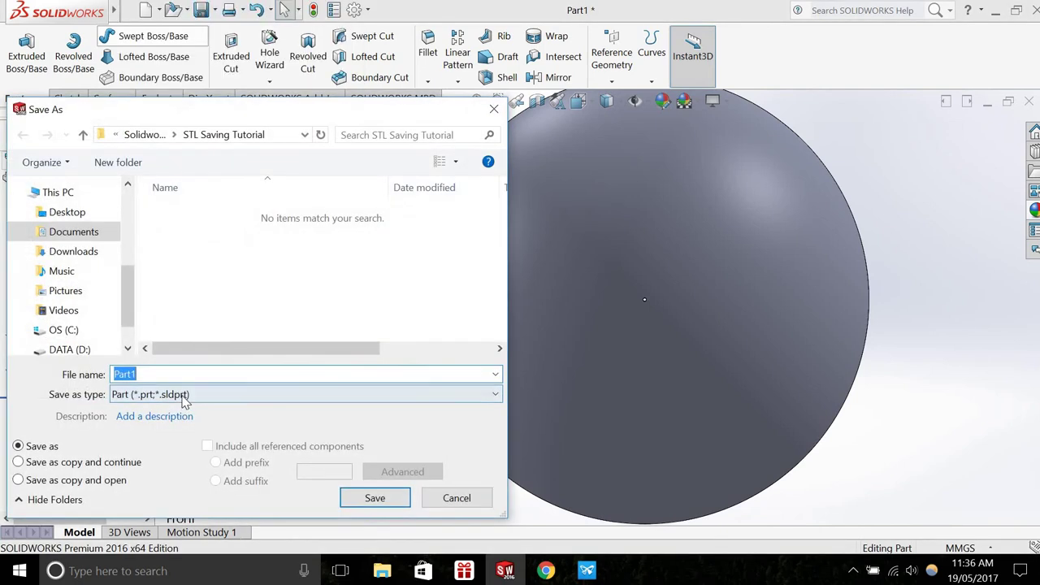
pyautogui.click(187, 395)
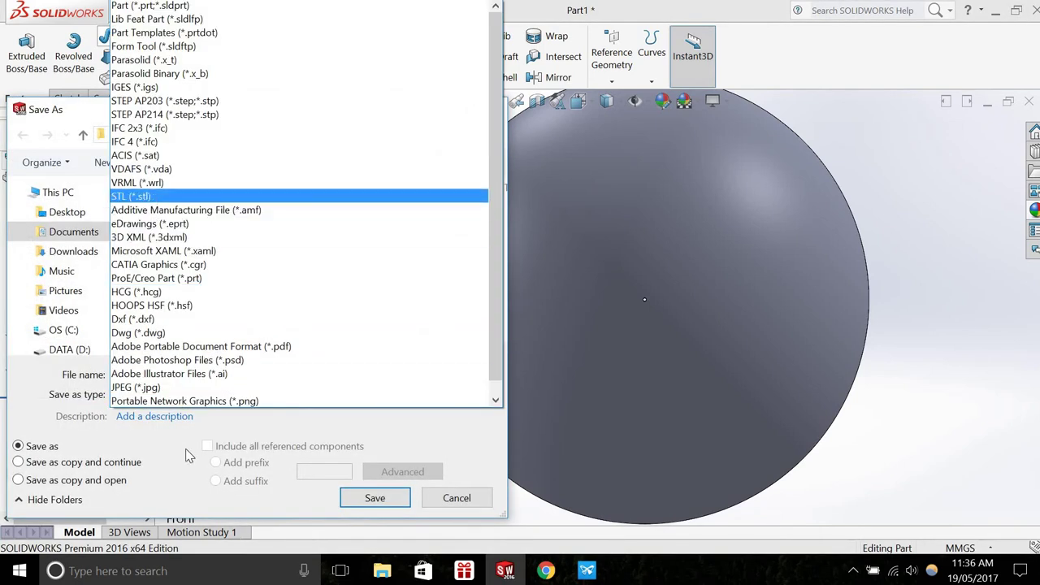
pyautogui.press('Return')
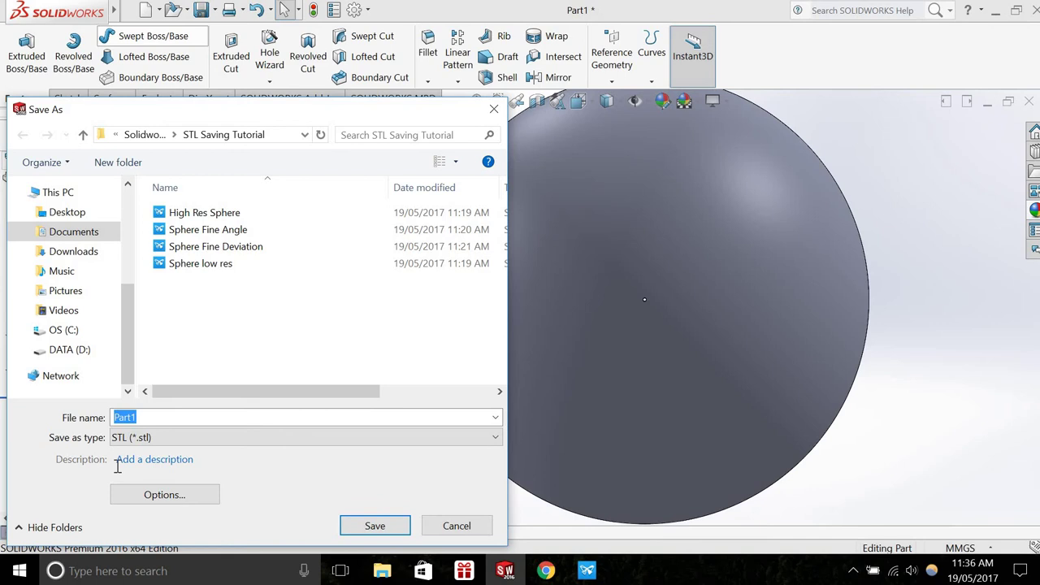
# Step: Try Coarse and Fine STL resolution, then switch to Custom at 0.05164321 mm deviation and 10° angle
pyautogui.click(162, 495)
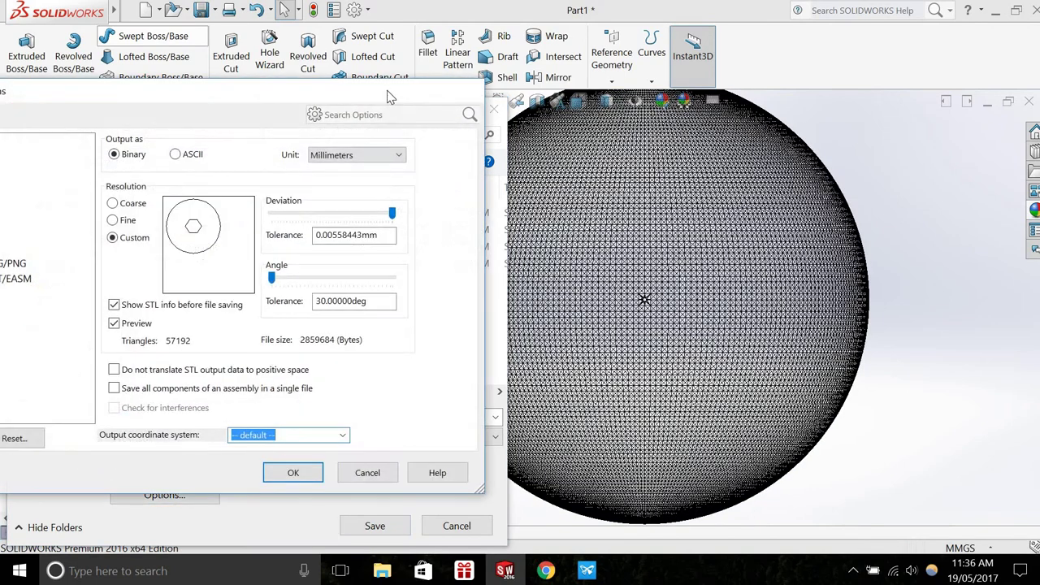
pyautogui.moveTo(345, 95); pyautogui.dragTo(322, 93)
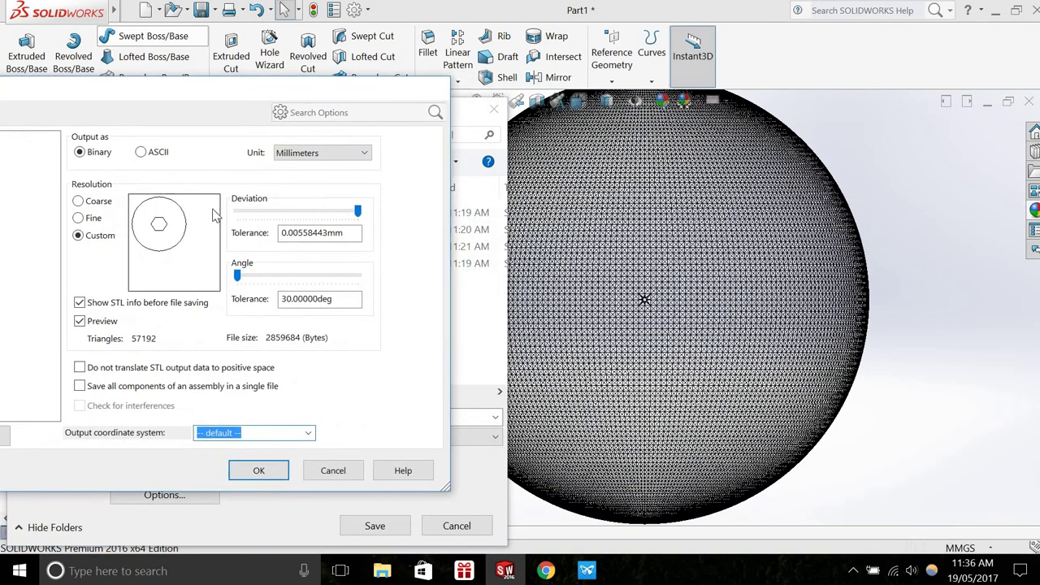
pyautogui.click(89, 202)
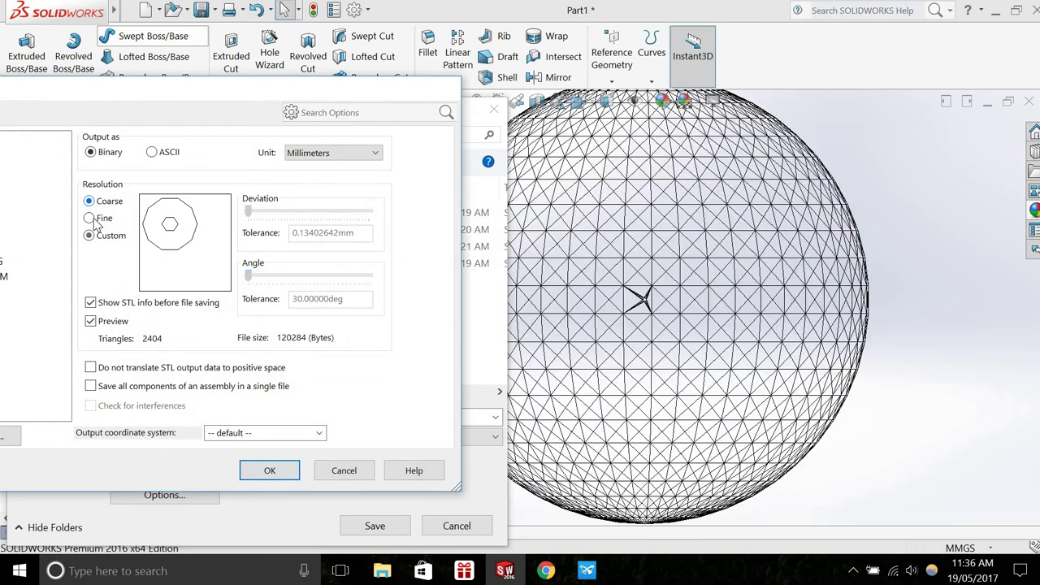
pyautogui.click(89, 218)
pyautogui.click(89, 218)
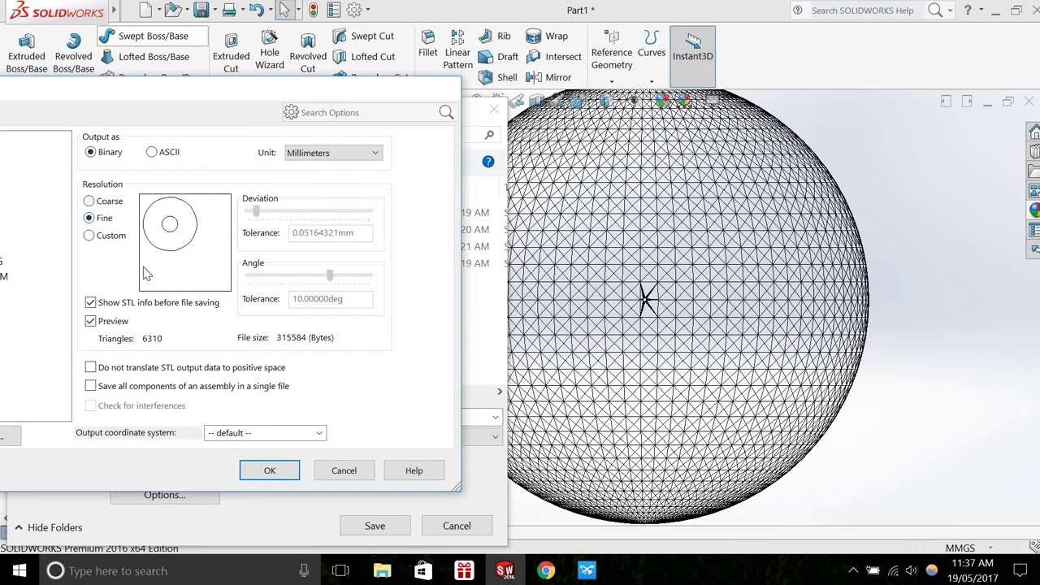
pyautogui.press('Down')
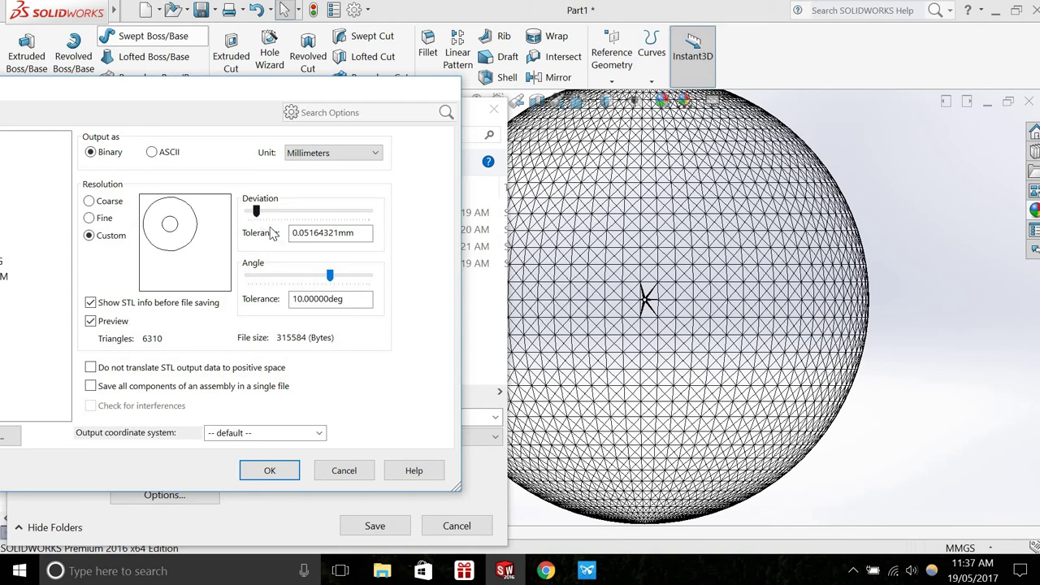
# Step: Set the custom STL angle to 30° and deviation to 0.00781821 mm (41066 triangles), then accept
pyautogui.moveTo(325, 280); pyautogui.dragTo(247, 278)
pyautogui.moveTo(256, 213); pyautogui.dragTo(246, 212)
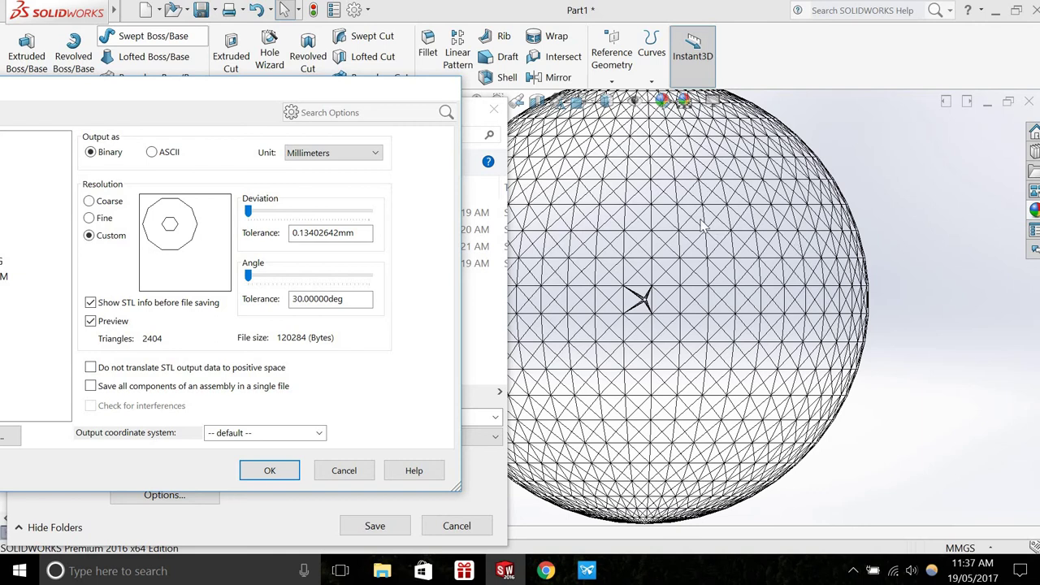
pyautogui.moveTo(250, 212); pyautogui.dragTo(289, 212)
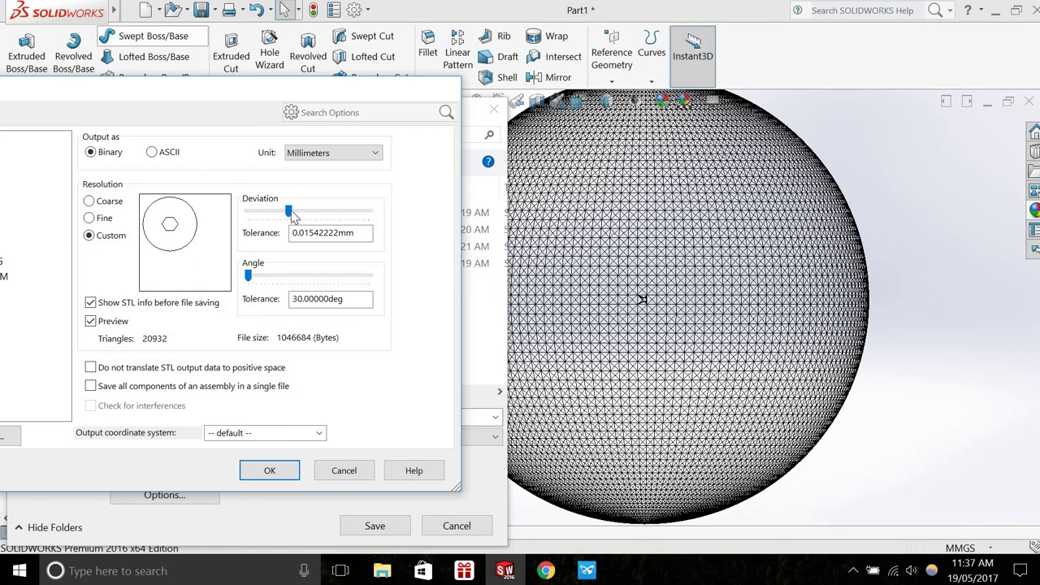
pyautogui.moveTo(291, 213); pyautogui.dragTo(333, 216)
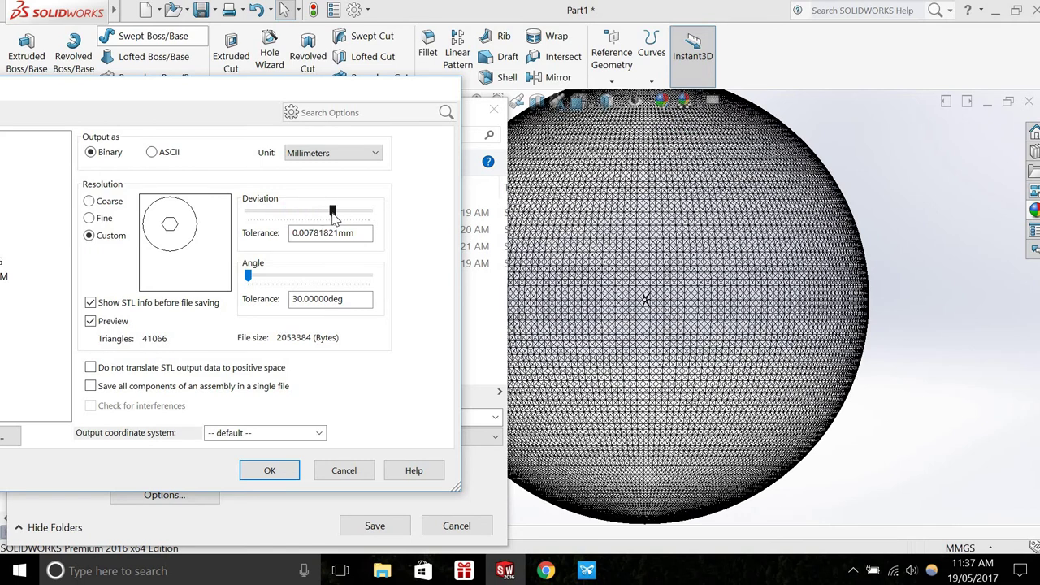
pyautogui.click(262, 468)
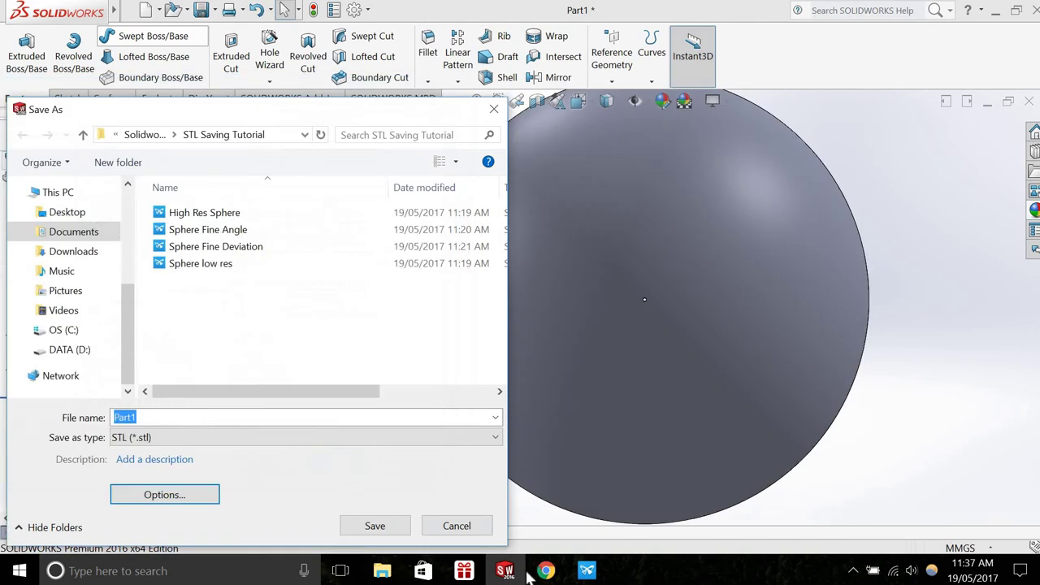
# Step: Load Sphere Fine Deviation into PreForm and move it to the platform's right side
pyautogui.click(586, 571)
pyautogui.click(16, 25)
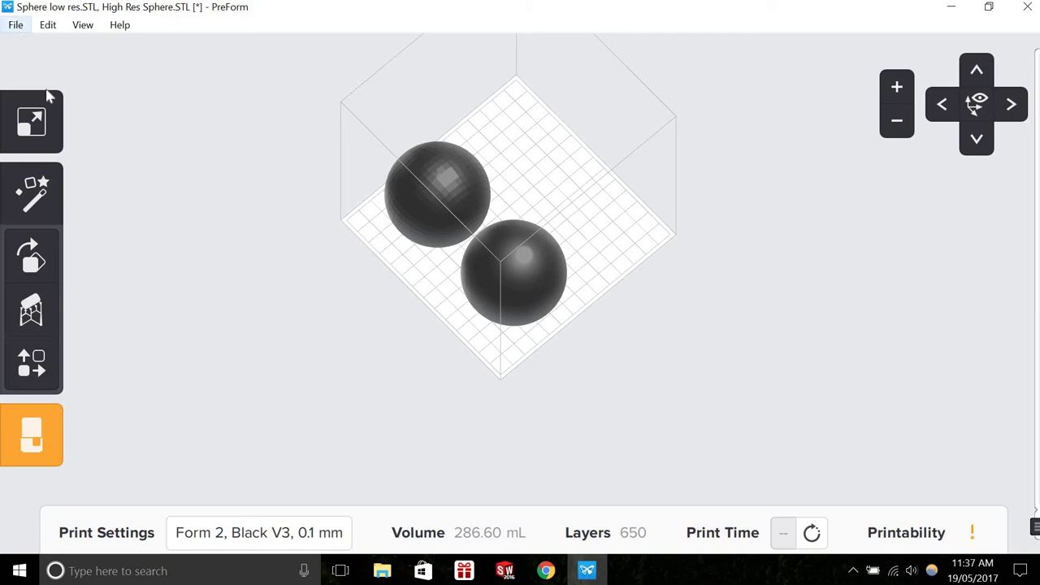
pyautogui.click(371, 135)
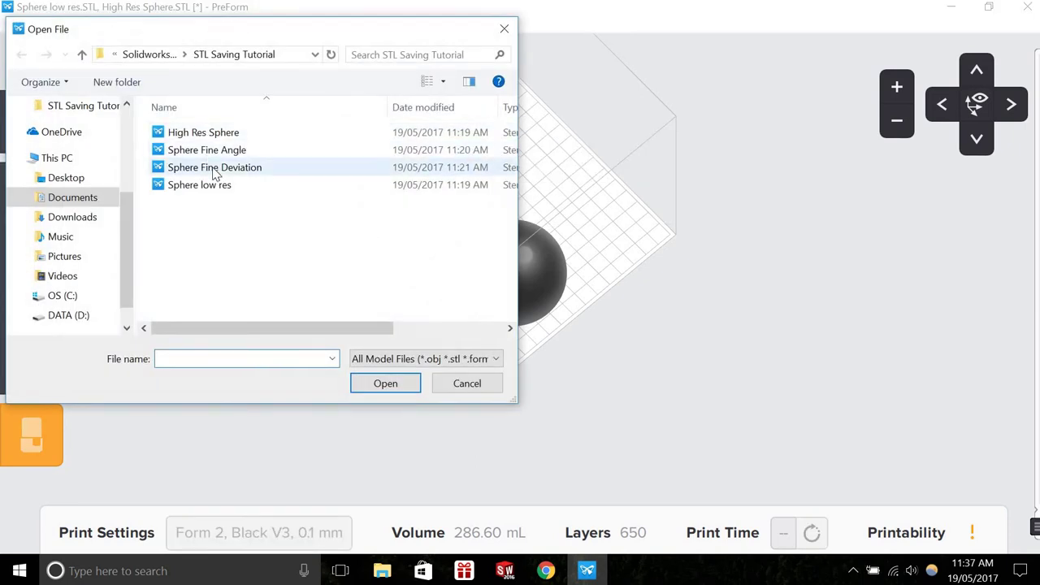
pyautogui.click(215, 168)
pyautogui.click(385, 383)
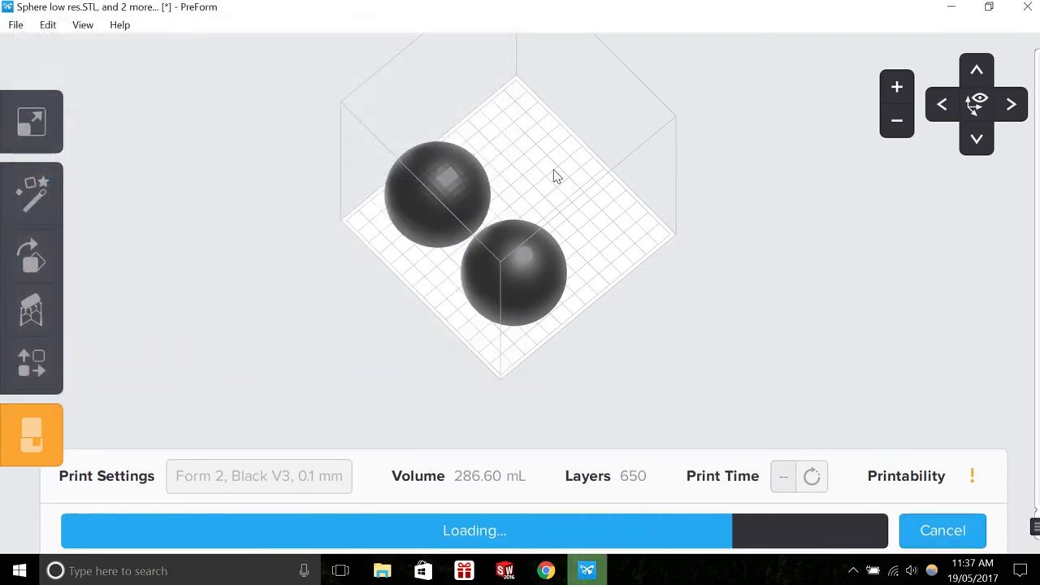
pyautogui.moveTo(566, 218); pyautogui.dragTo(656, 295)
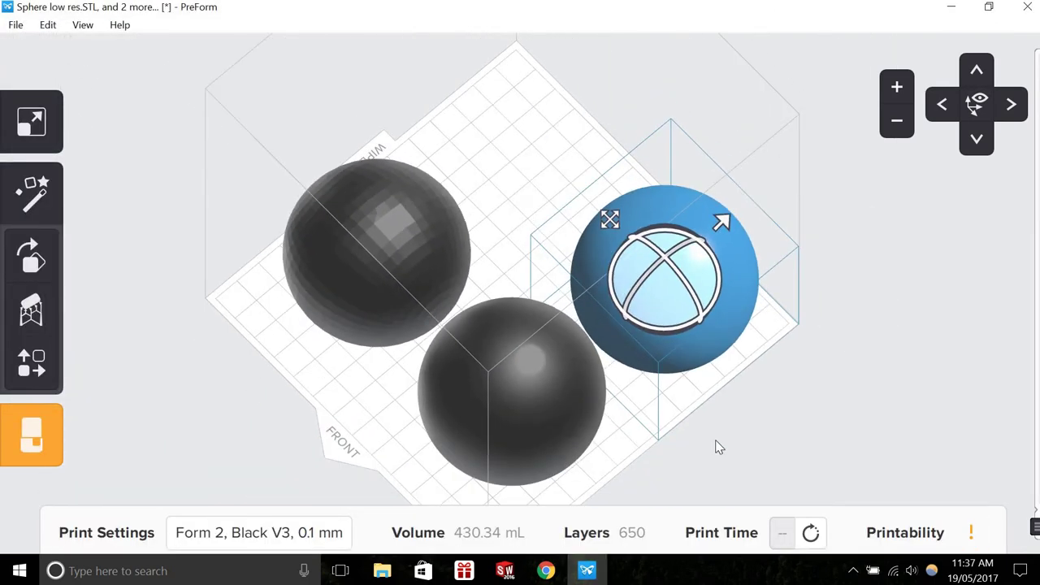
pyautogui.click(624, 469)
# Step: Zoom and orbit around the spheres, selecting the right-hand sphere to inspect its surface closely
pyautogui.scroll(2, 621, 467)
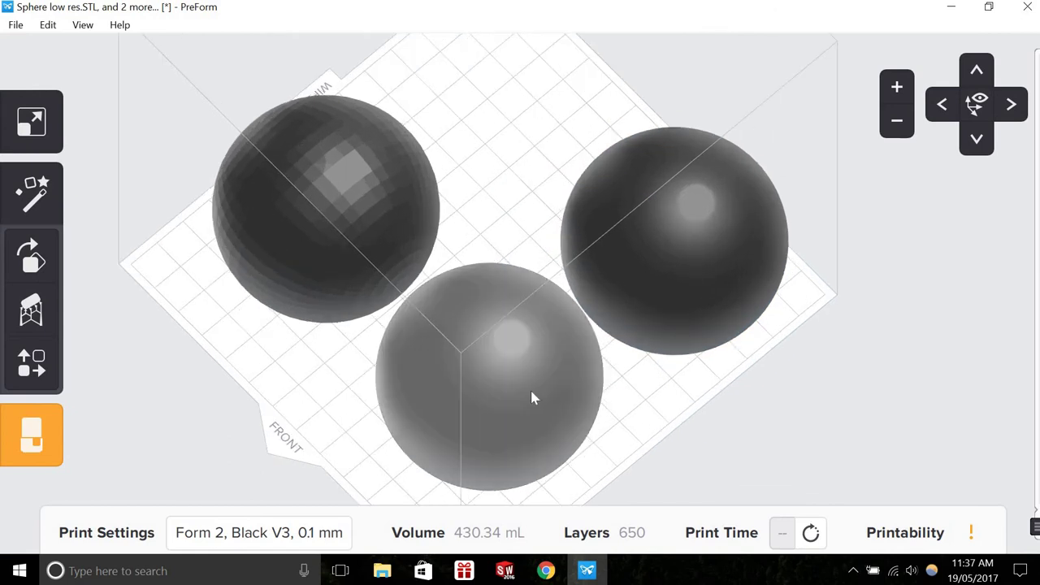
pyautogui.scroll(3, 678, 250)
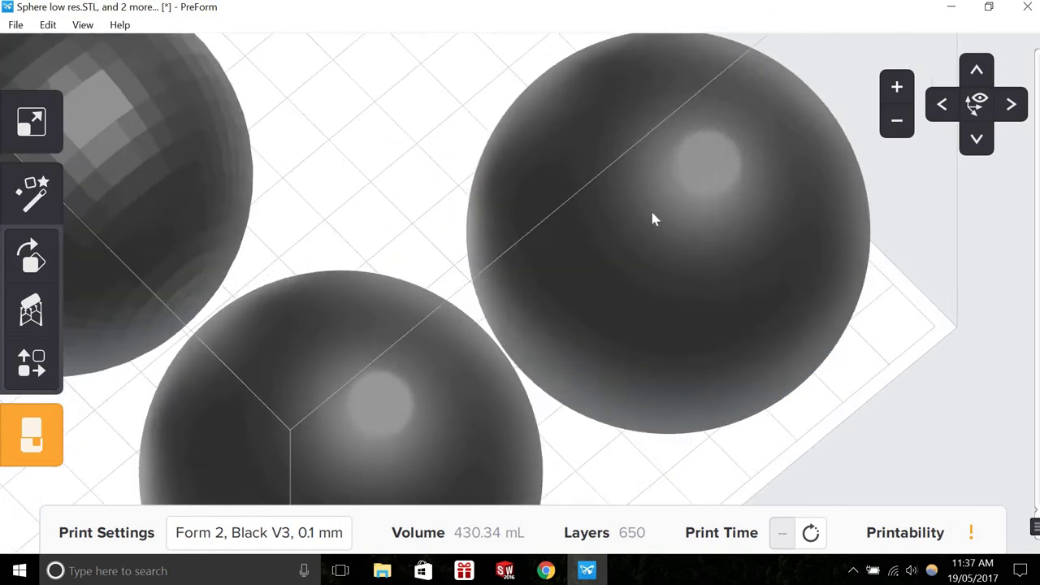
pyautogui.scroll(2, 652, 218)
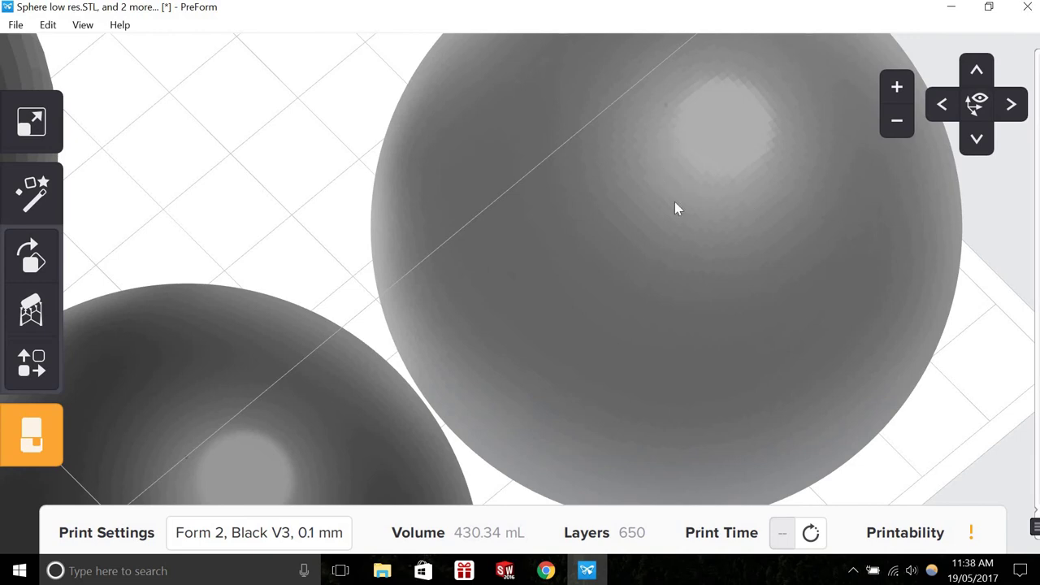
pyautogui.scroll(-5, 668, 201)
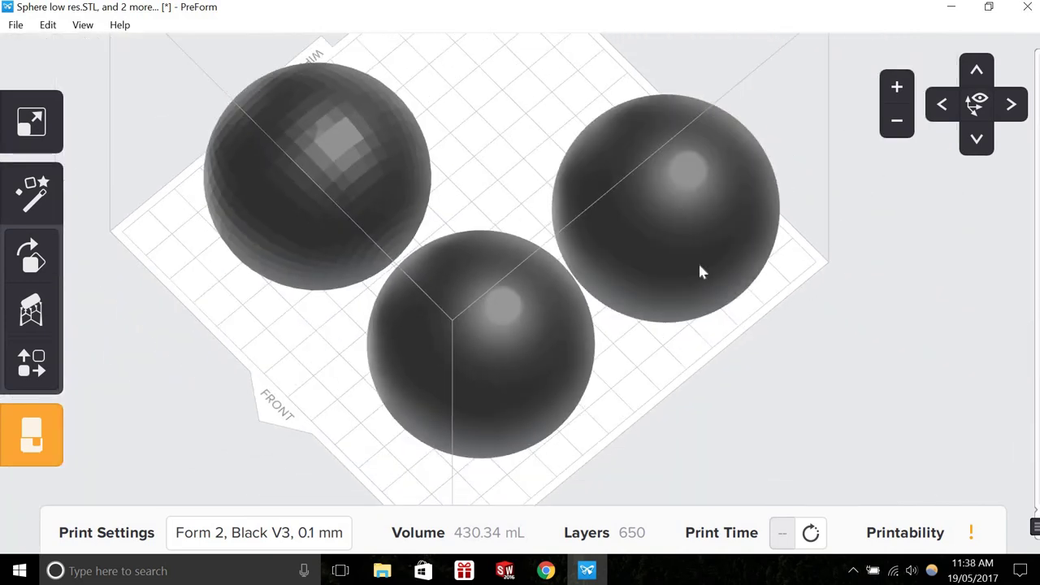
pyautogui.click(368, 137)
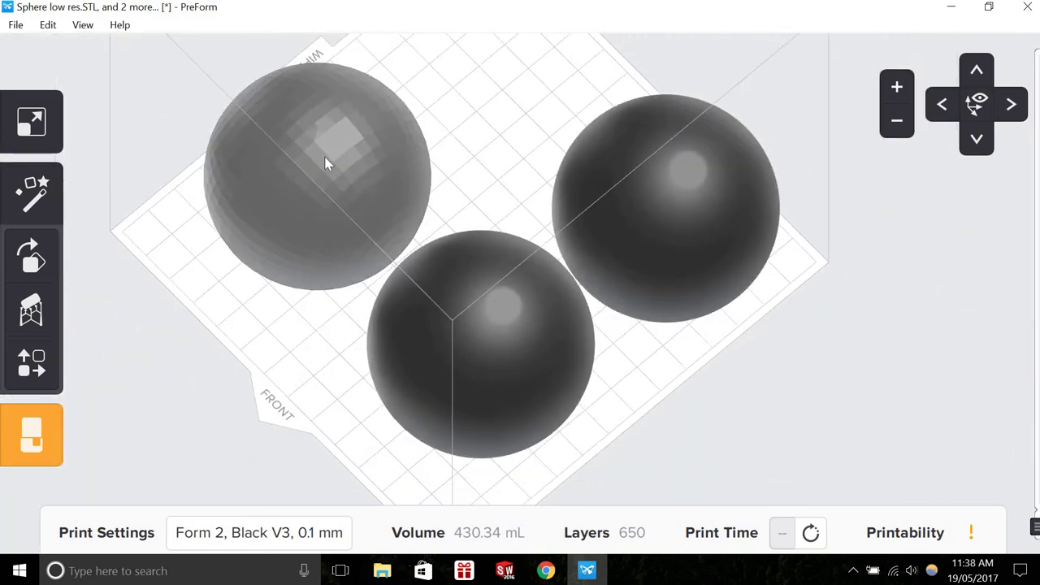
pyautogui.click(687, 135)
pyautogui.scroll(-2, 581, 123)
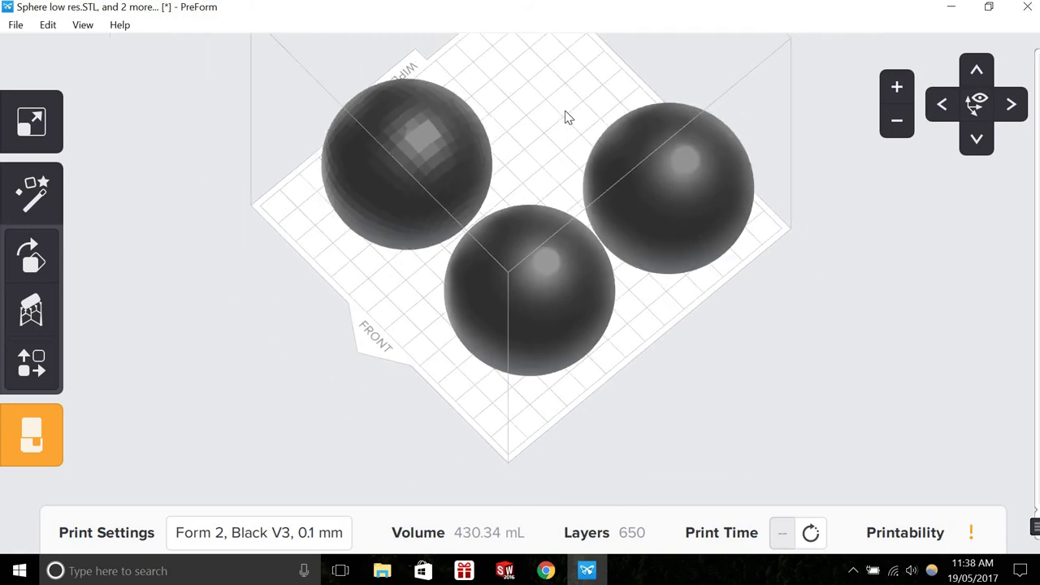
pyautogui.moveTo(560, 156); pyautogui.dragTo(672, 244, button='right')
pyautogui.click(670, 238)
pyautogui.scroll(5, 665, 237)
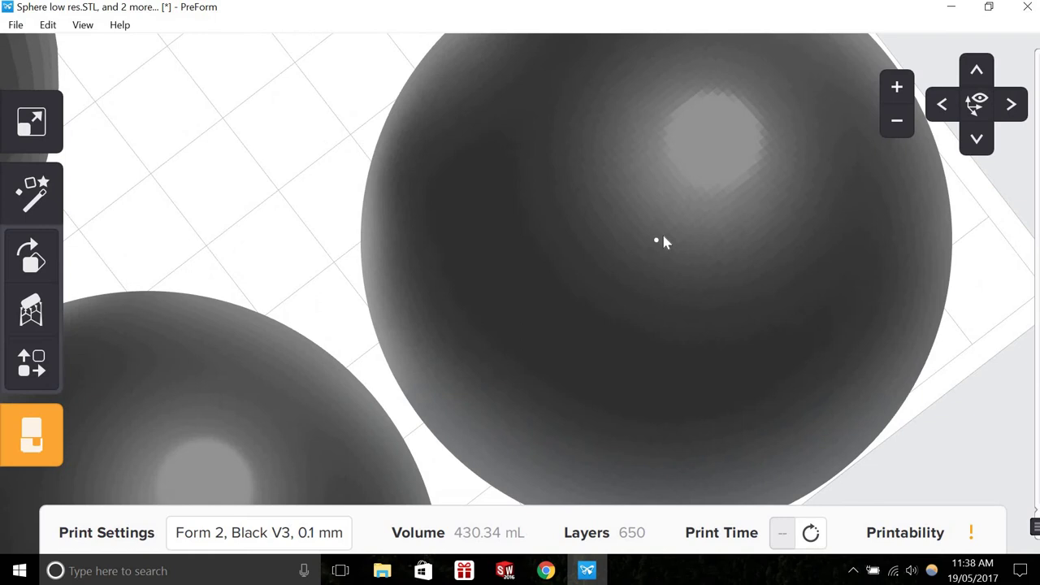
pyautogui.scroll(5, 662, 241)
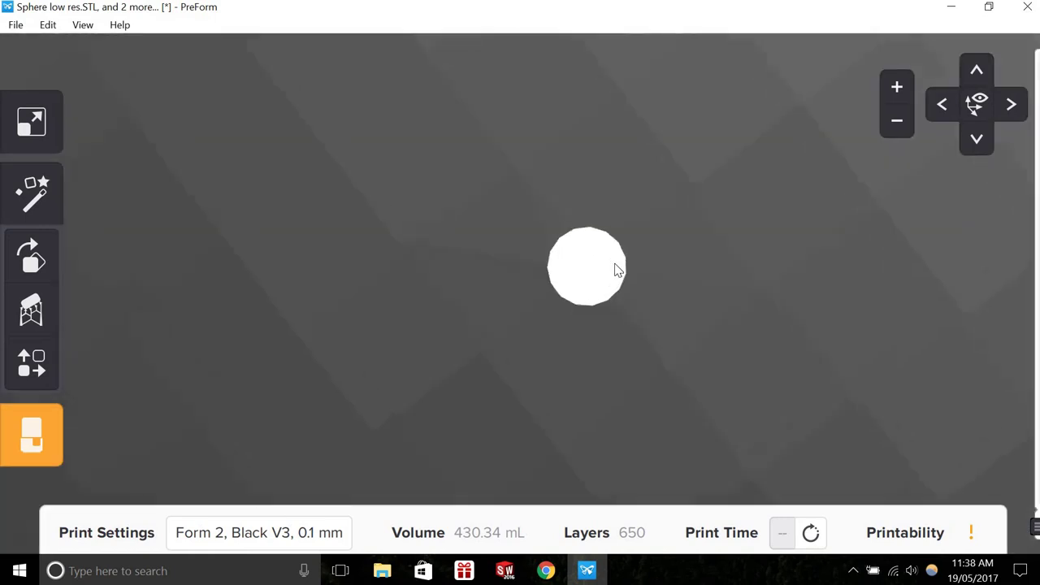
pyautogui.scroll(4, 613, 268)
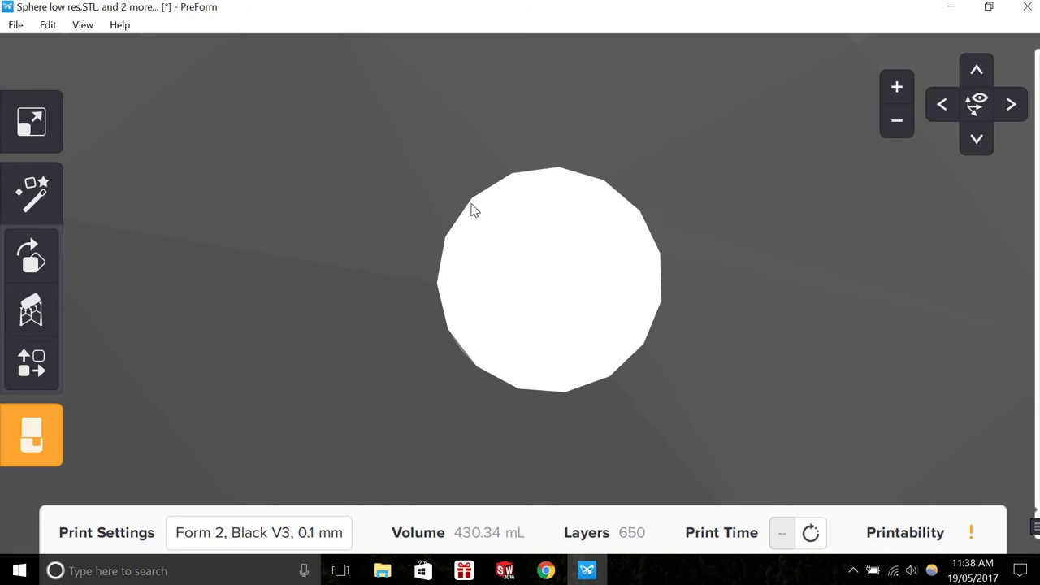
pyautogui.scroll(-5, 550, 278)
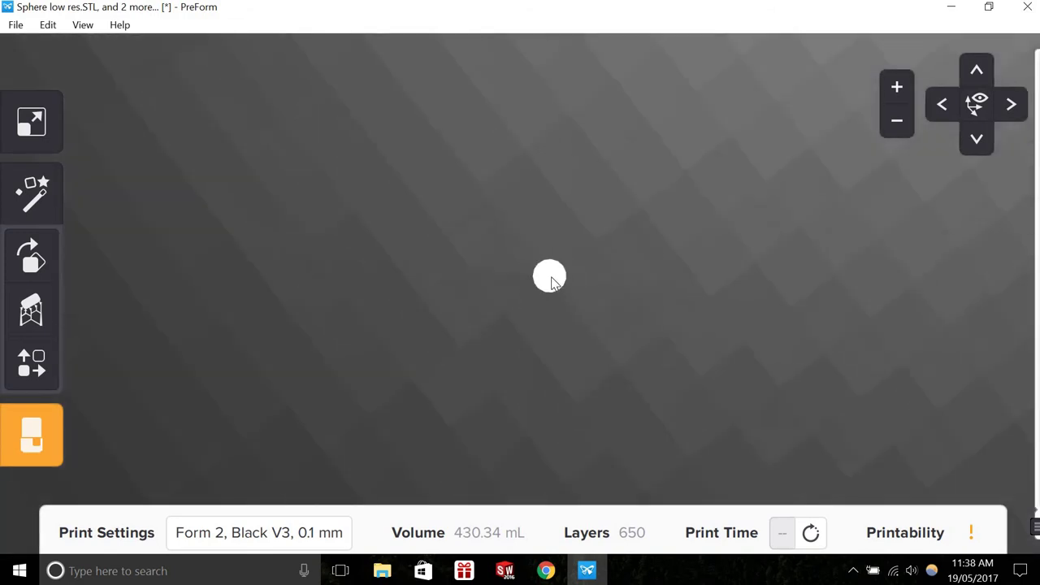
pyautogui.moveTo(550, 277); pyautogui.dragTo(246, 141, button='right')
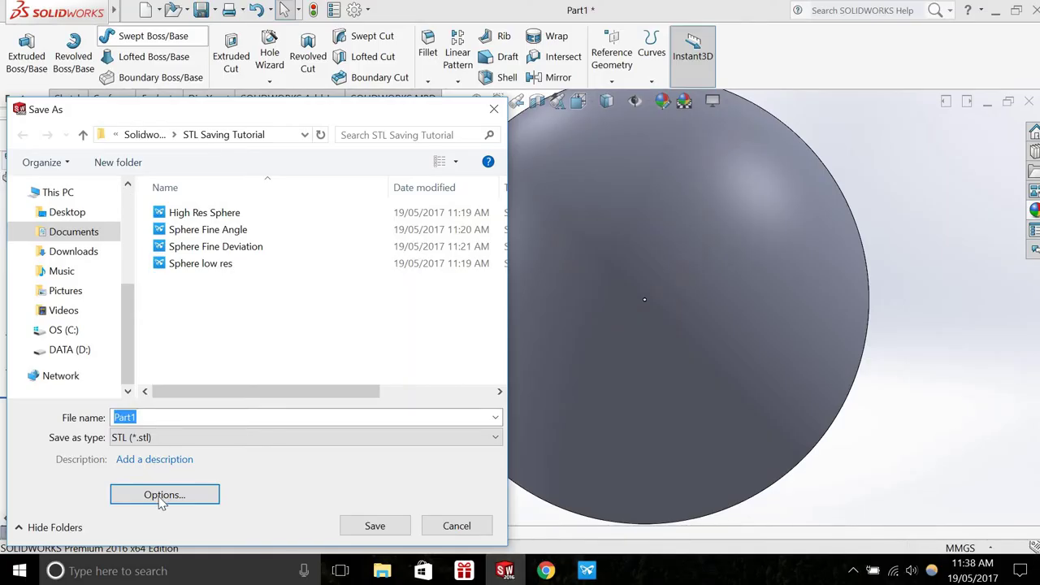
# Step: Set the STL export to a coarse deviation with an angle tolerance of about 14°, and confirm
pyautogui.click(164, 495)
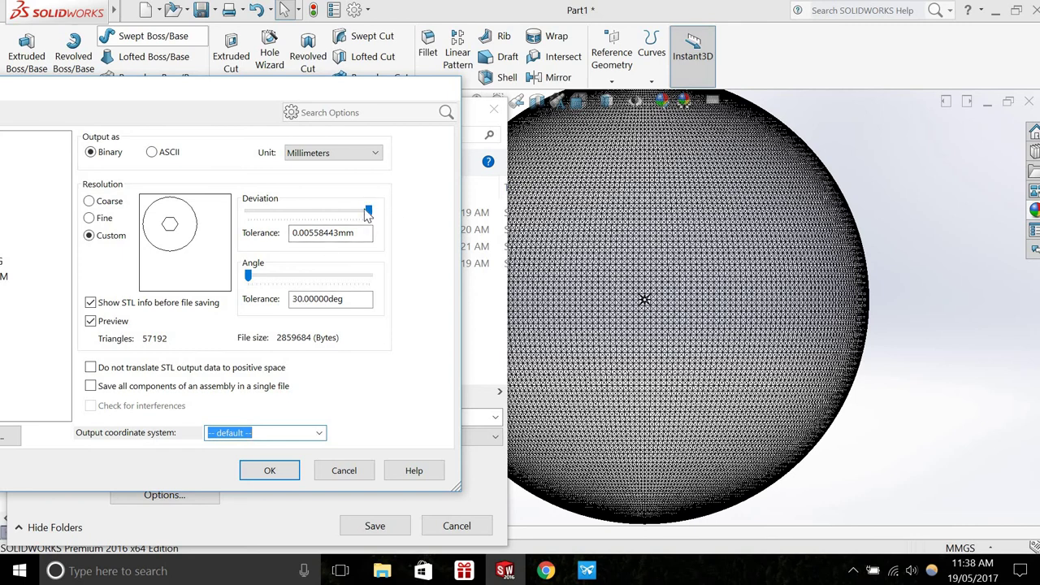
pyautogui.click(284, 212)
pyautogui.moveTo(249, 276); pyautogui.dragTo(317, 284)
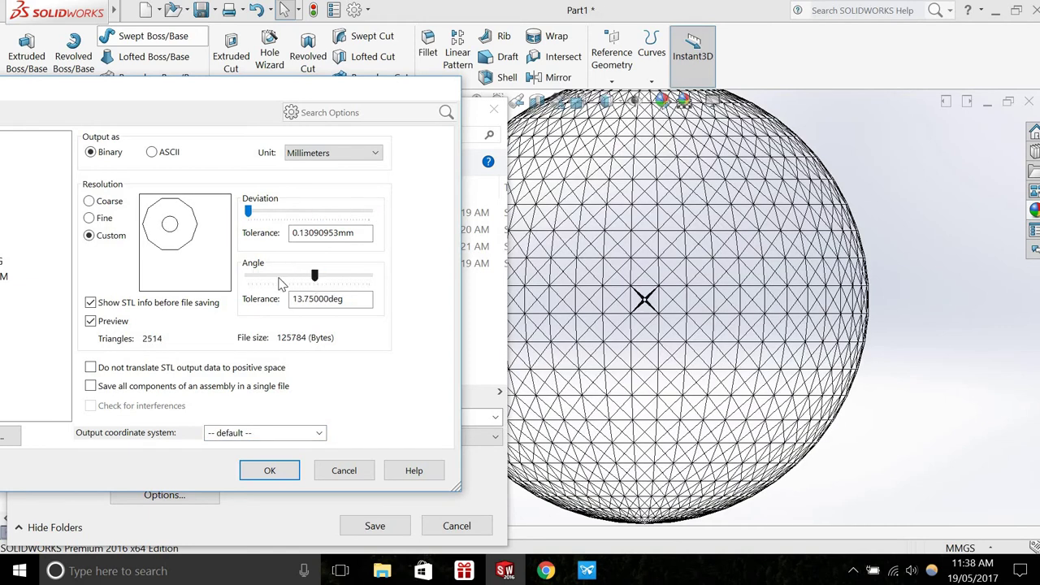
pyautogui.click(281, 283)
pyautogui.moveTo(300, 279)
pyautogui.mouseDown()
pyautogui.moveTo(269, 281)
pyautogui.moveTo(319, 279)
pyautogui.mouseUp()
pyautogui.press('Return')
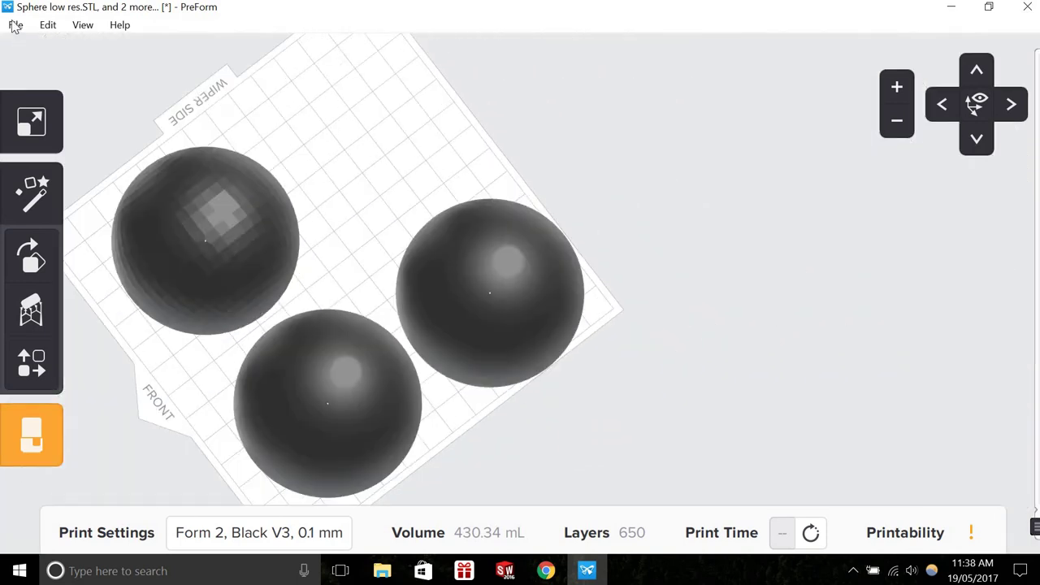
# Step: Open Sphere Fine Angle in PreForm as a fourth sphere on the build plate
pyautogui.click(16, 25)
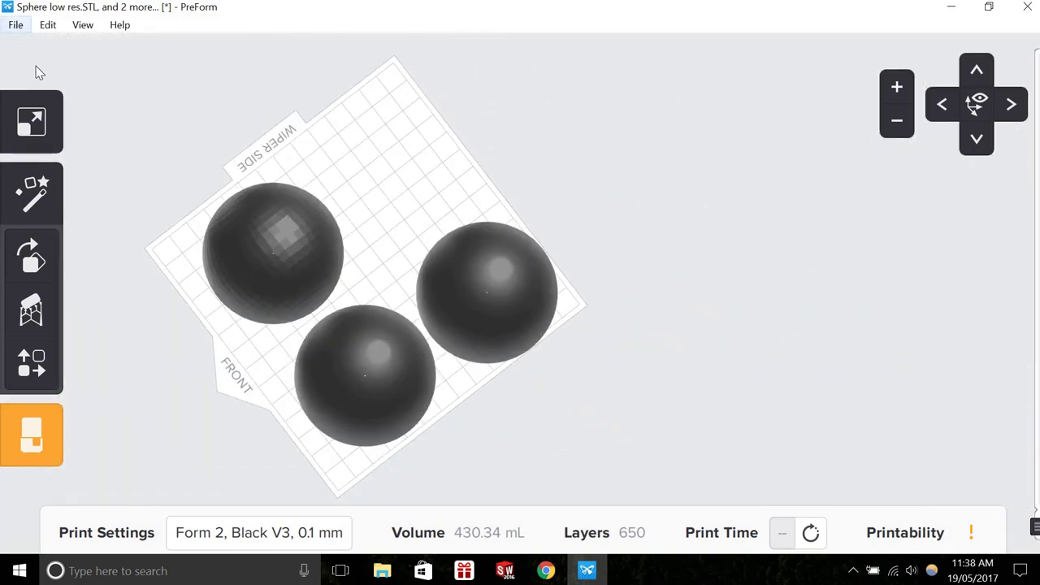
pyautogui.click(37, 89)
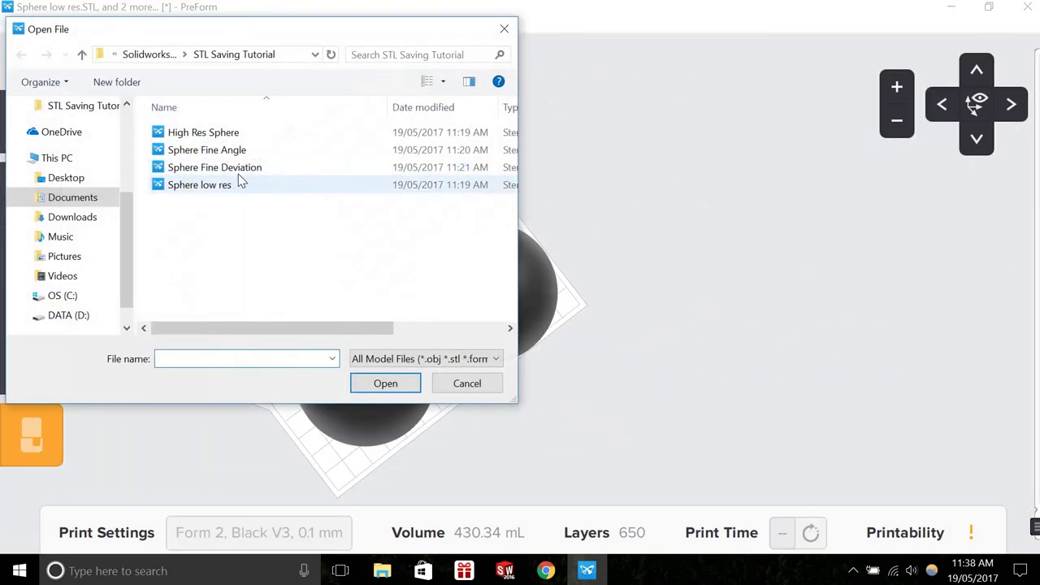
pyautogui.click(362, 383)
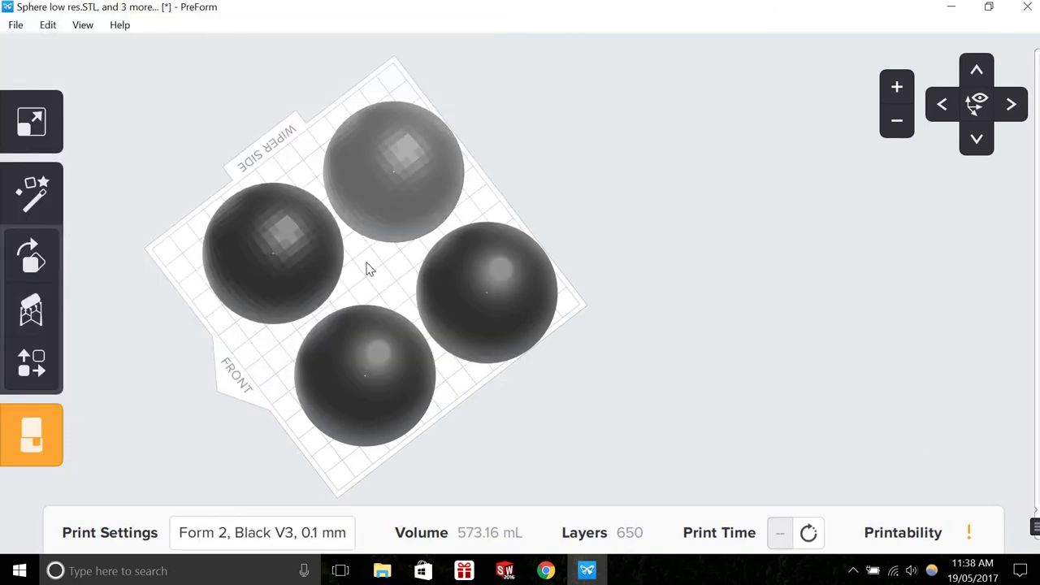
# Step: Orbit and zoom to compare all four spheres from low side and perspective views
pyautogui.moveTo(370, 269); pyautogui.dragTo(290, 336, button='right')
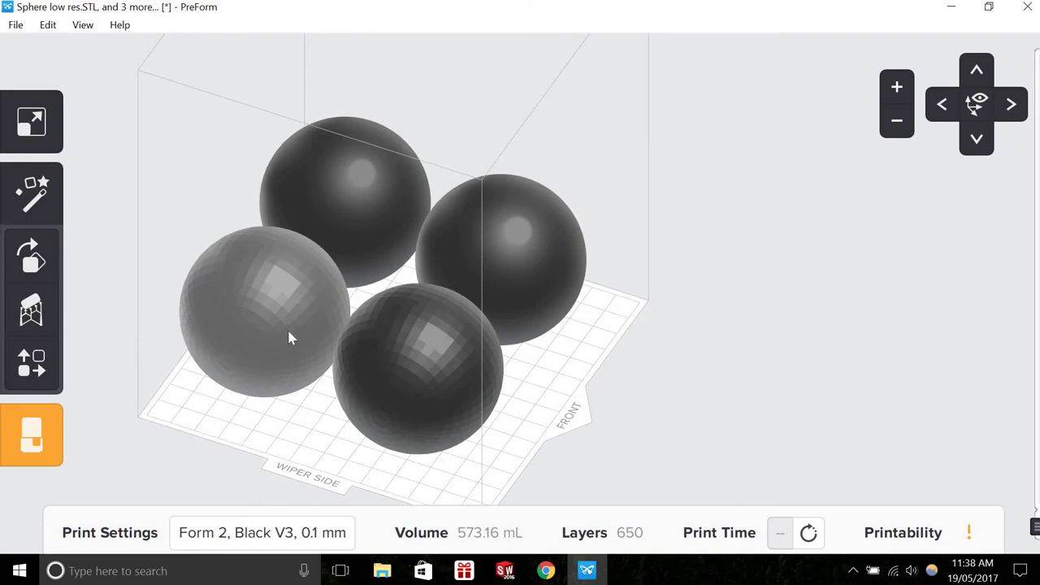
pyautogui.moveTo(550, 390); pyautogui.dragTo(341, 415, button='right')
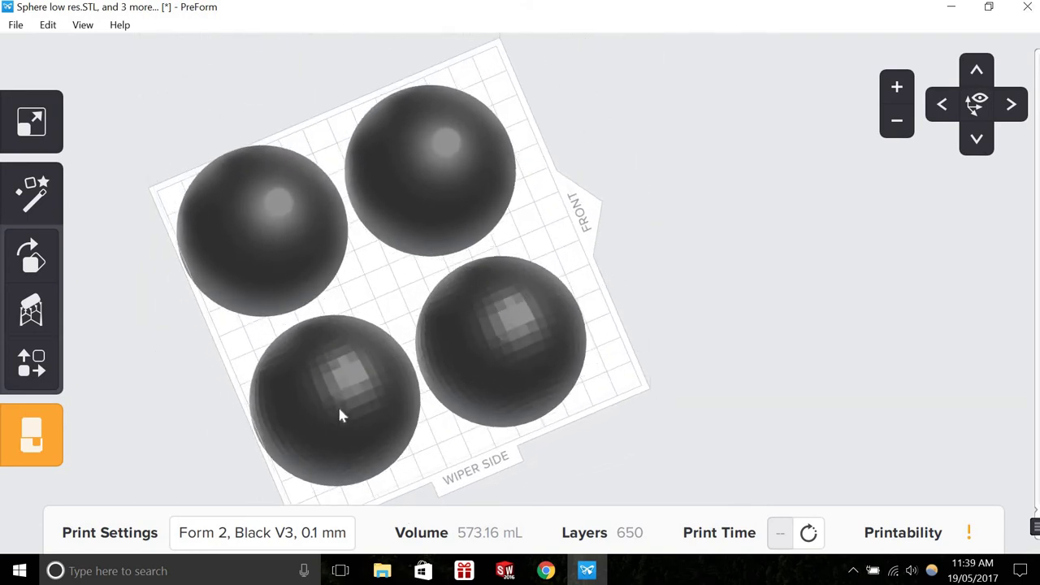
pyautogui.scroll(5, 328, 413)
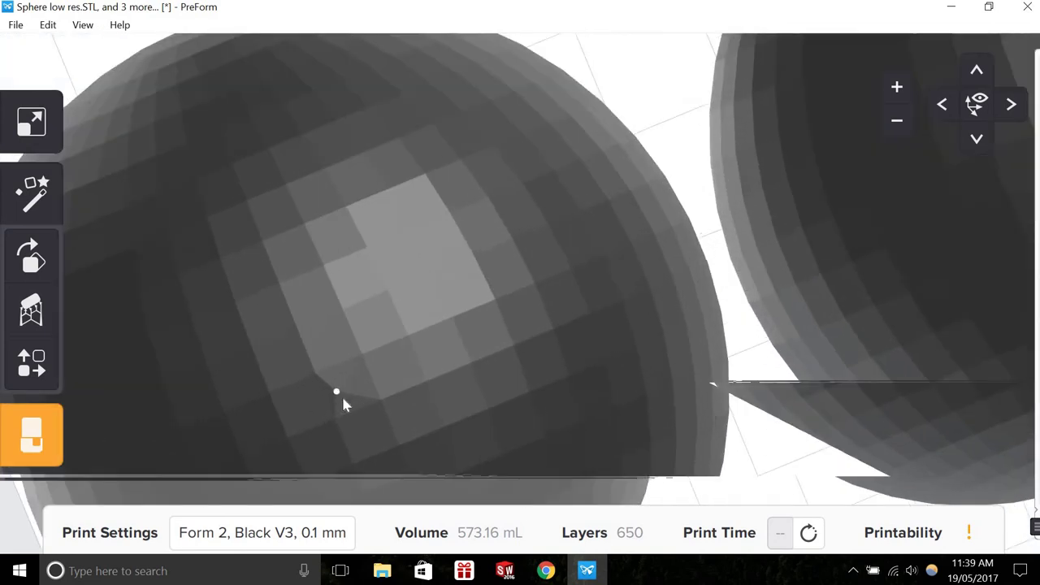
pyautogui.scroll(8, 342, 398)
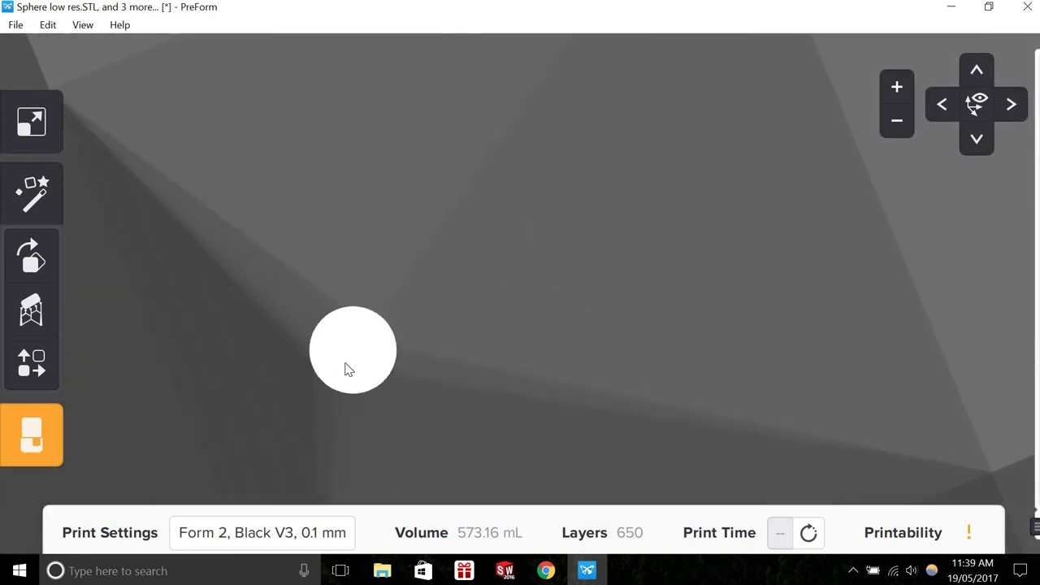
pyautogui.scroll(3, 345, 369)
pyautogui.scroll(-3, 327, 331)
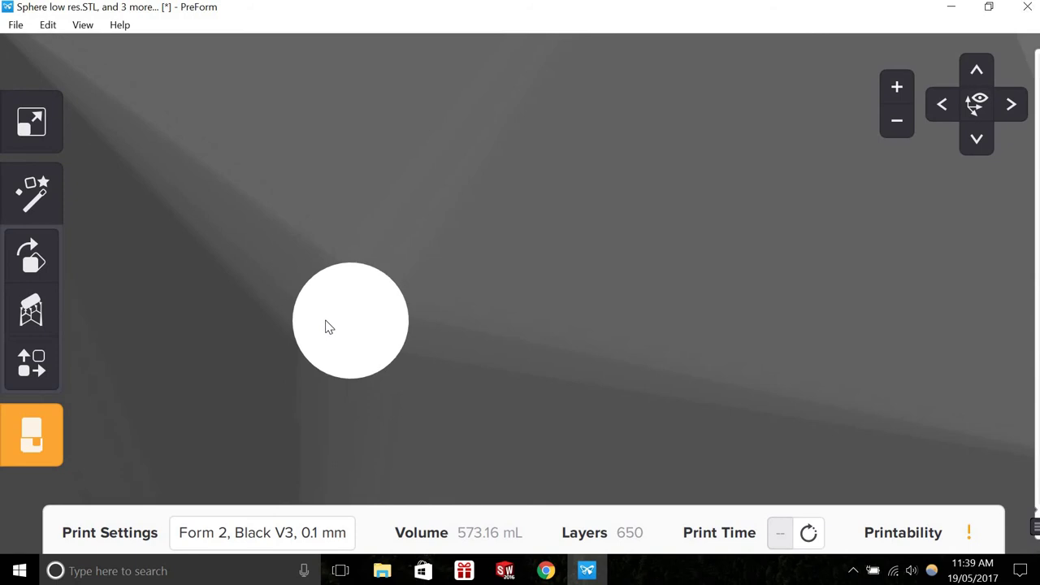
pyautogui.scroll(-6, 328, 324)
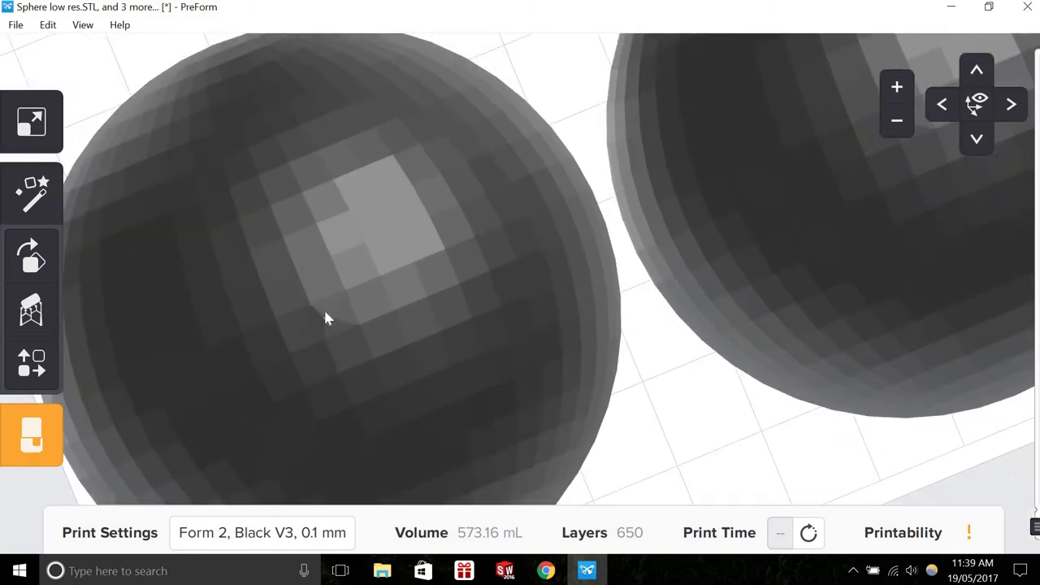
pyautogui.scroll(-8, 325, 317)
pyautogui.moveTo(223, 176); pyautogui.dragTo(571, 281, button='right')
pyautogui.click(401, 294)
pyautogui.scroll(3, 571, 281)
pyautogui.press('Escape')
pyautogui.scroll(3, 344, 268)
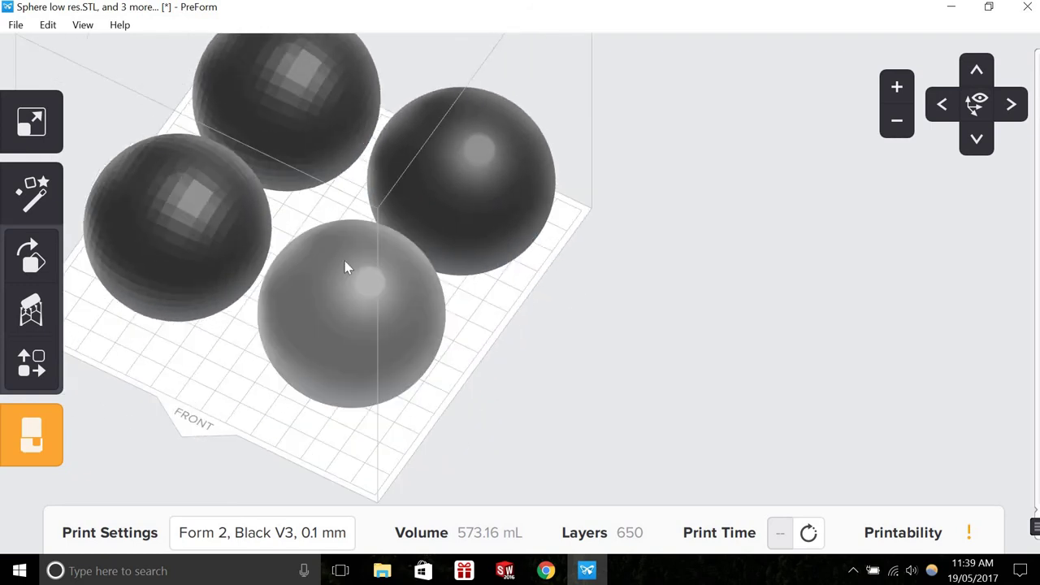
pyautogui.scroll(5, 344, 268)
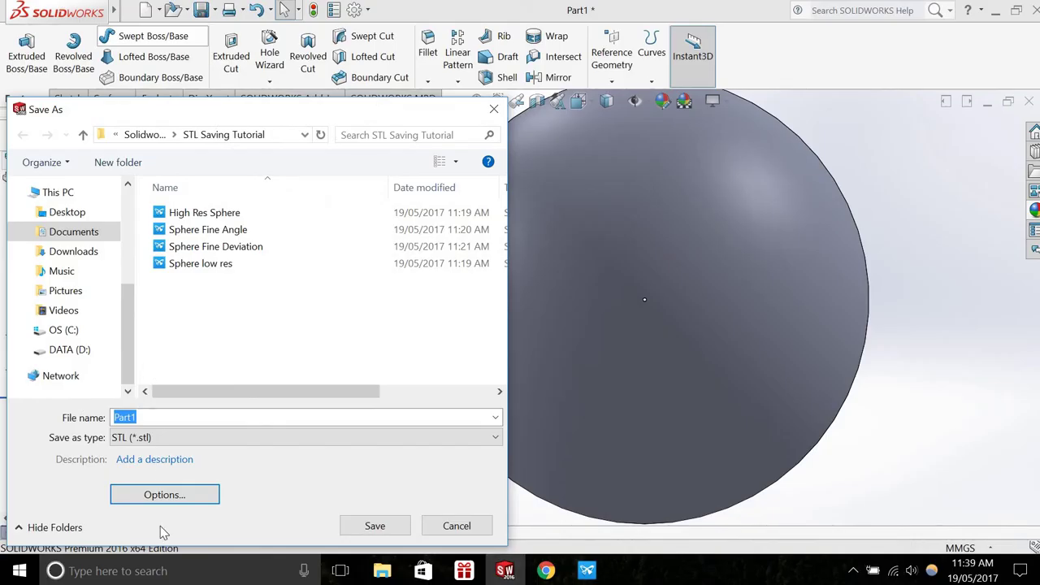
# Step: Push the STL sliders to their finest: 0.5° angle and 0.00558443 mm deviation, giving 519840 triangles
pyautogui.click(164, 495)
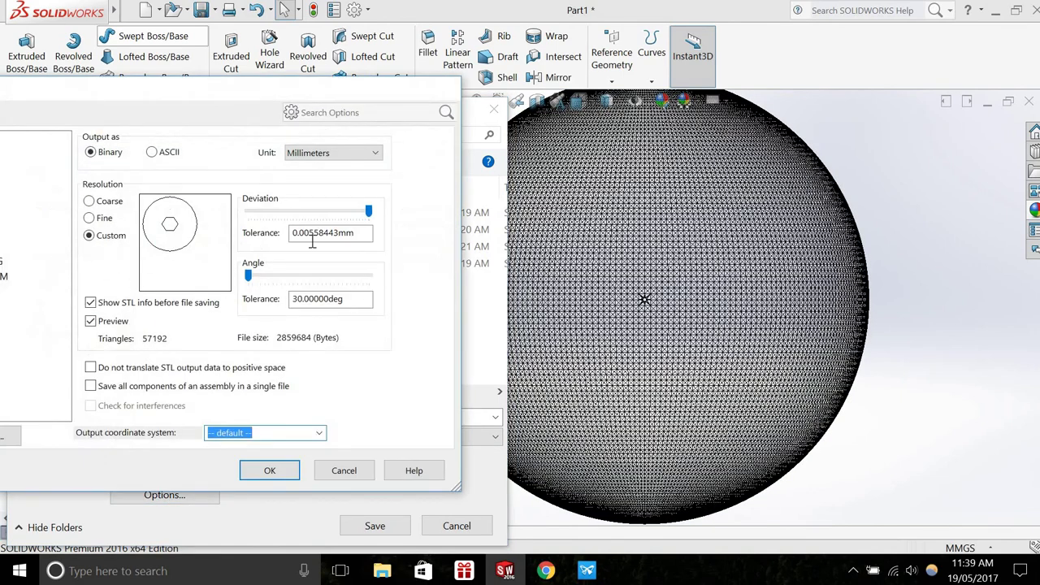
pyautogui.moveTo(250, 274); pyautogui.dragTo(338, 275)
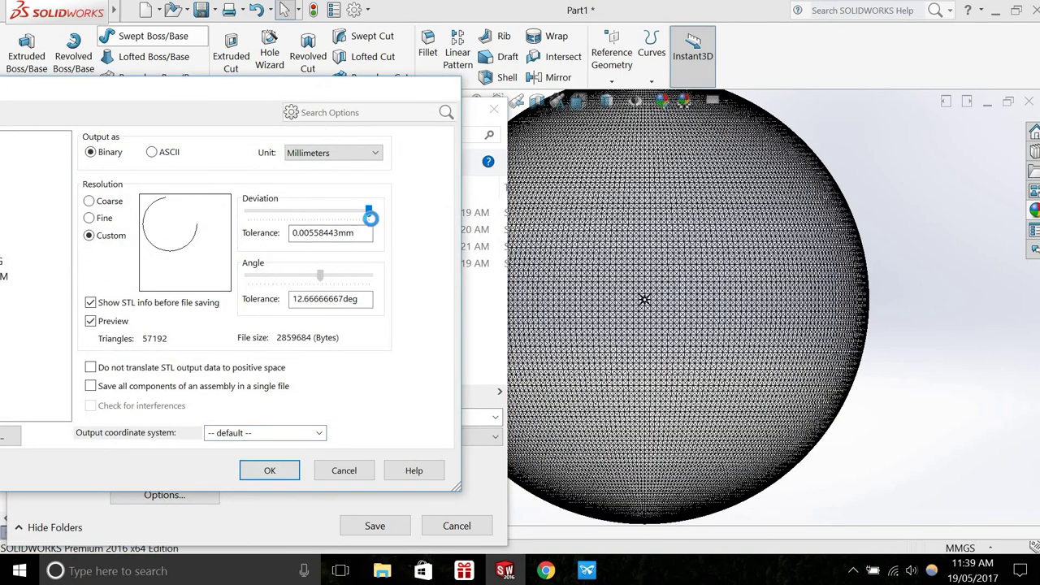
pyautogui.moveTo(370, 213); pyautogui.dragTo(324, 213)
pyautogui.moveTo(338, 276); pyautogui.dragTo(382, 278)
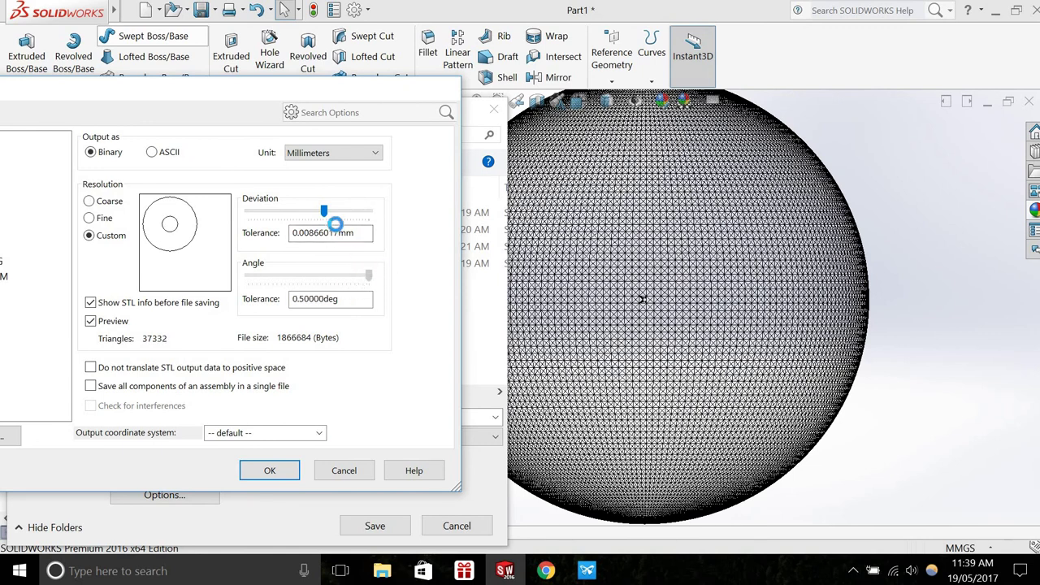
pyautogui.moveTo(324, 213); pyautogui.dragTo(385, 211)
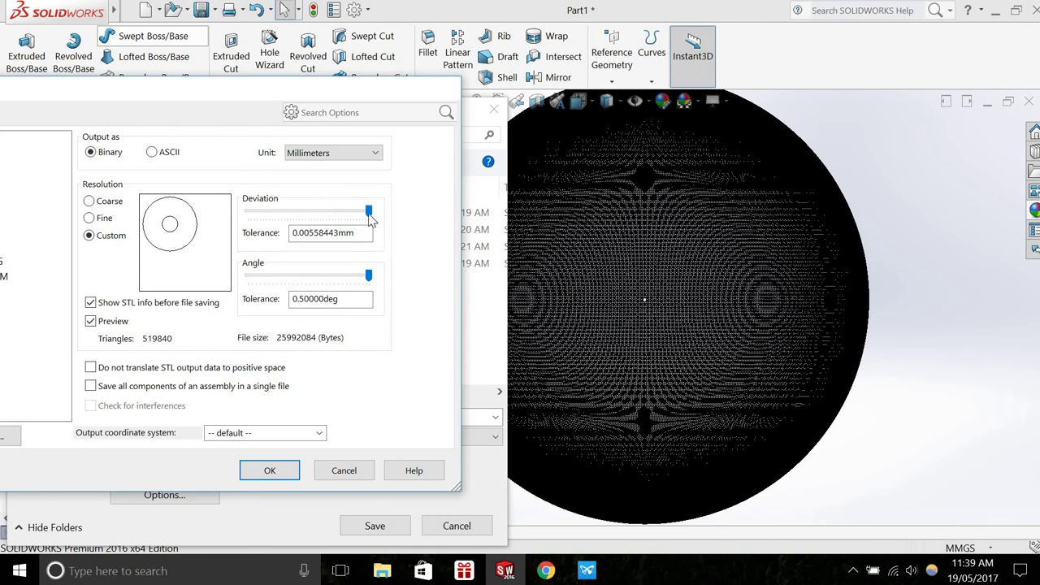
pyautogui.moveTo(360, 215); pyautogui.dragTo(358, 212)
pyautogui.moveTo(357, 211); pyautogui.dragTo(376, 214)
pyautogui.moveTo(587, 574)
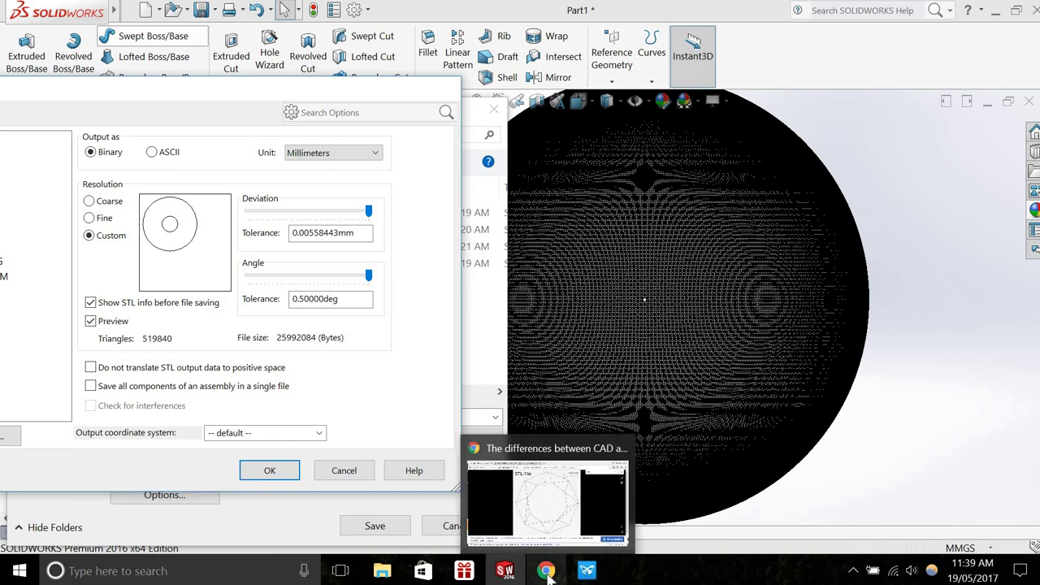
pyautogui.click(546, 571)
pyautogui.click(244, 10)
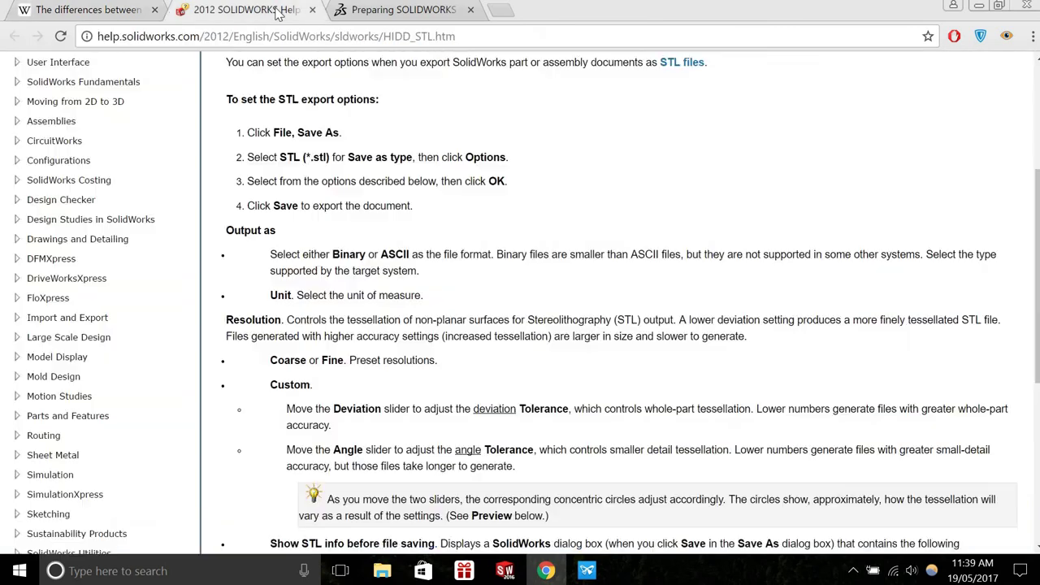
pyautogui.scroll(-1, 355, 262)
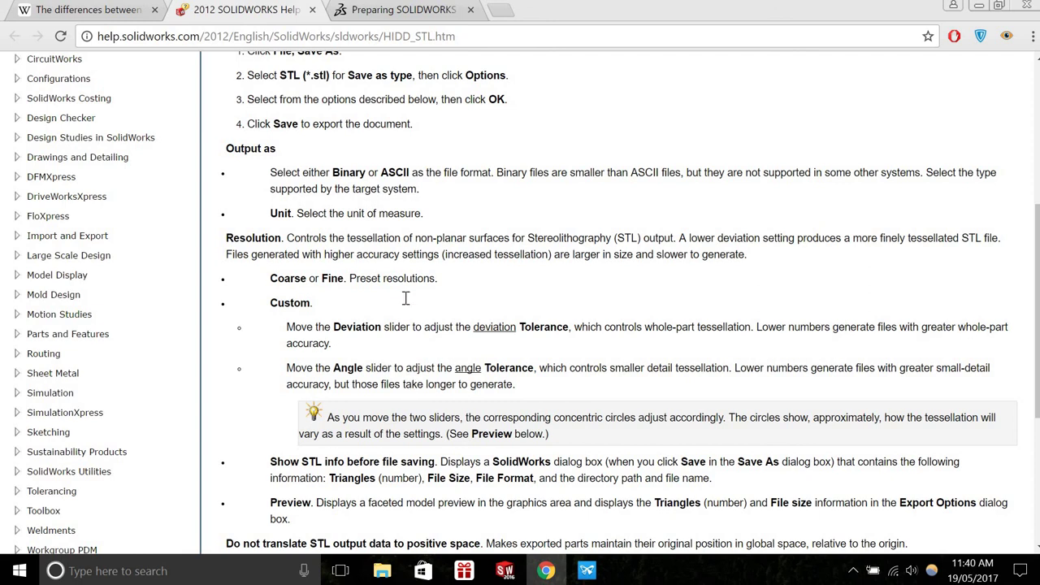
pyautogui.scroll(-2, 406, 299)
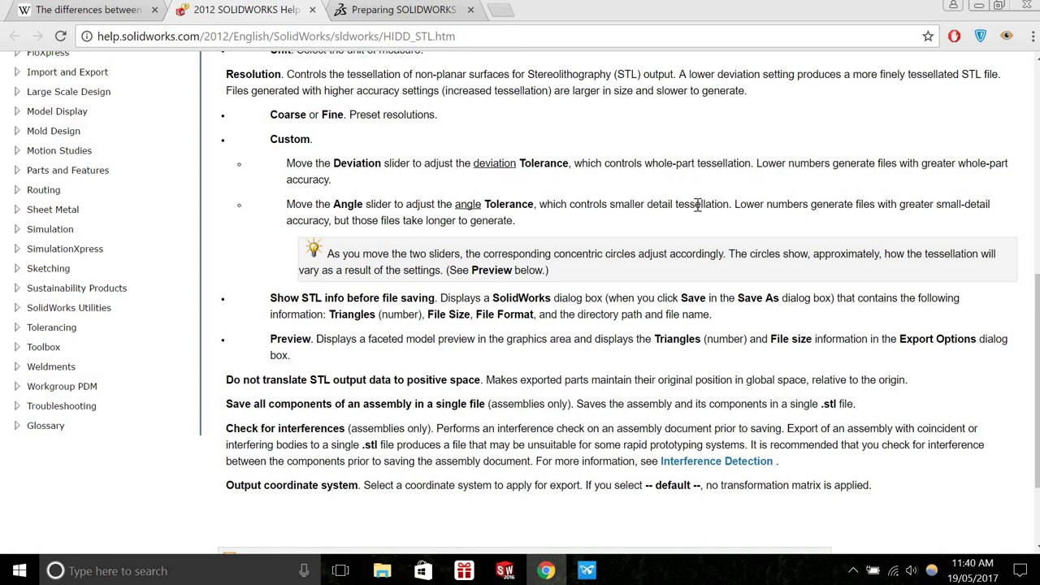
pyautogui.click(504, 570)
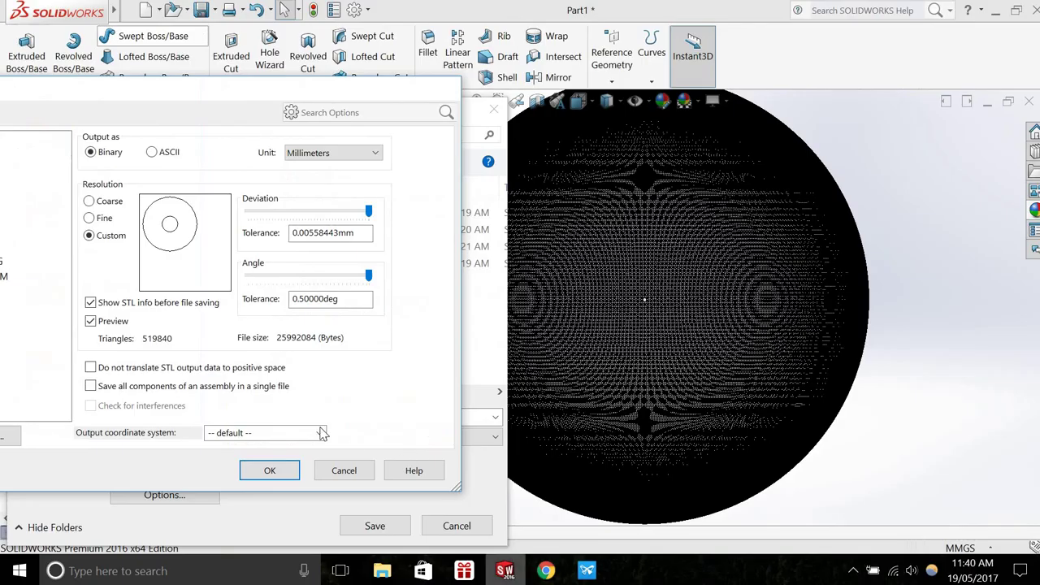